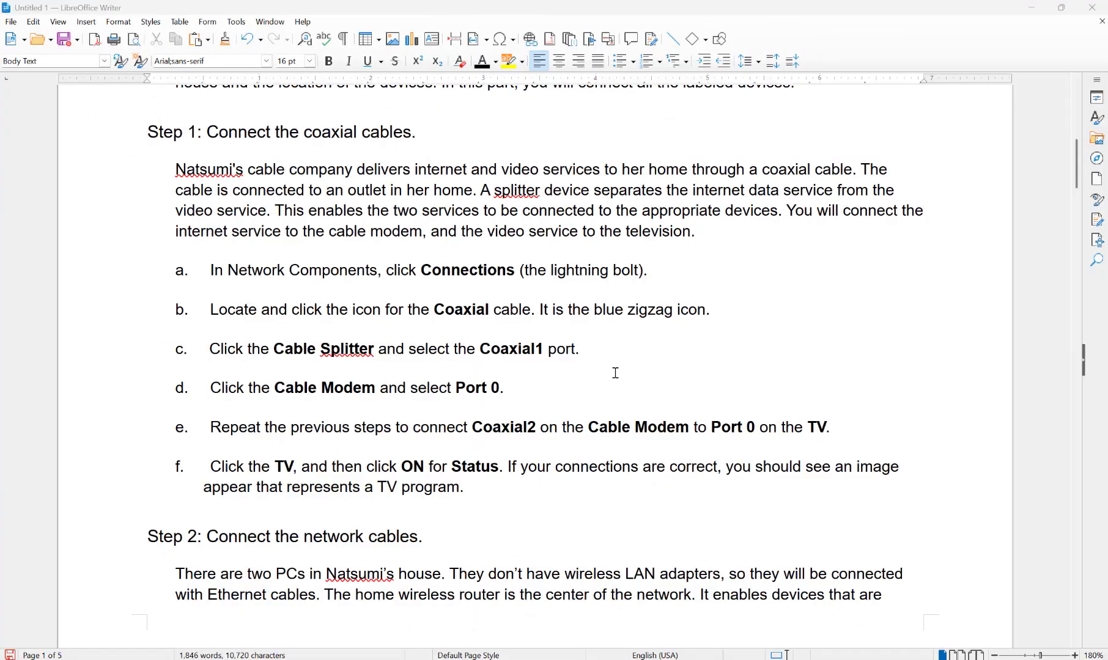
- Scroll through the lab document to Step 1's coaxial-cable instructions
{"action": "scroll", "coordinate": [615, 372], "scroll_direction": "up", "scroll_amount": 10}
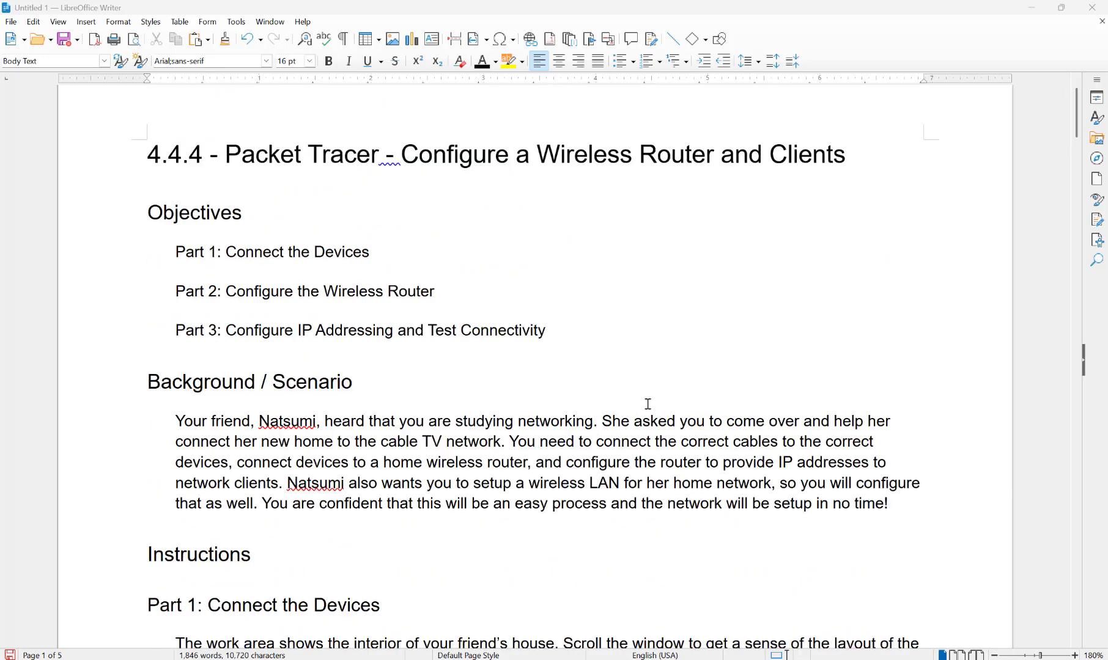
{"action": "scroll", "coordinate": [650, 405], "scroll_direction": "down", "scroll_amount": 7}
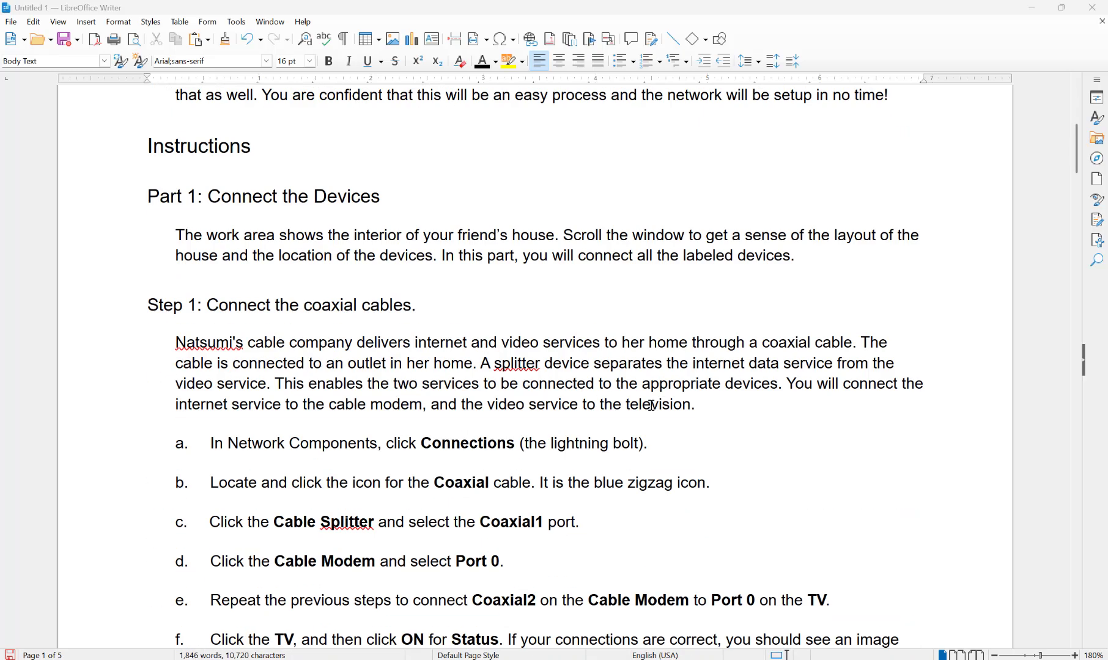
{"action": "scroll", "coordinate": [725, 342], "scroll_direction": "up", "scroll_amount": 3}
{"action": "scroll", "coordinate": [464, 385], "scroll_direction": "up", "scroll_amount": 5}
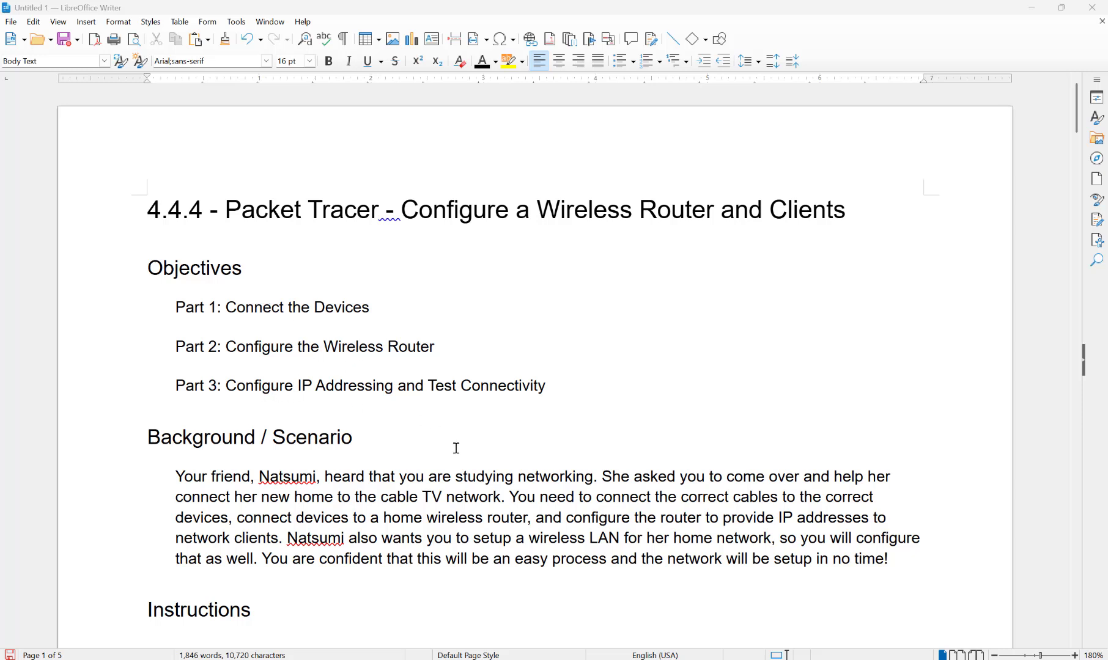
{"action": "scroll", "coordinate": [454, 449], "scroll_direction": "down", "scroll_amount": 3}
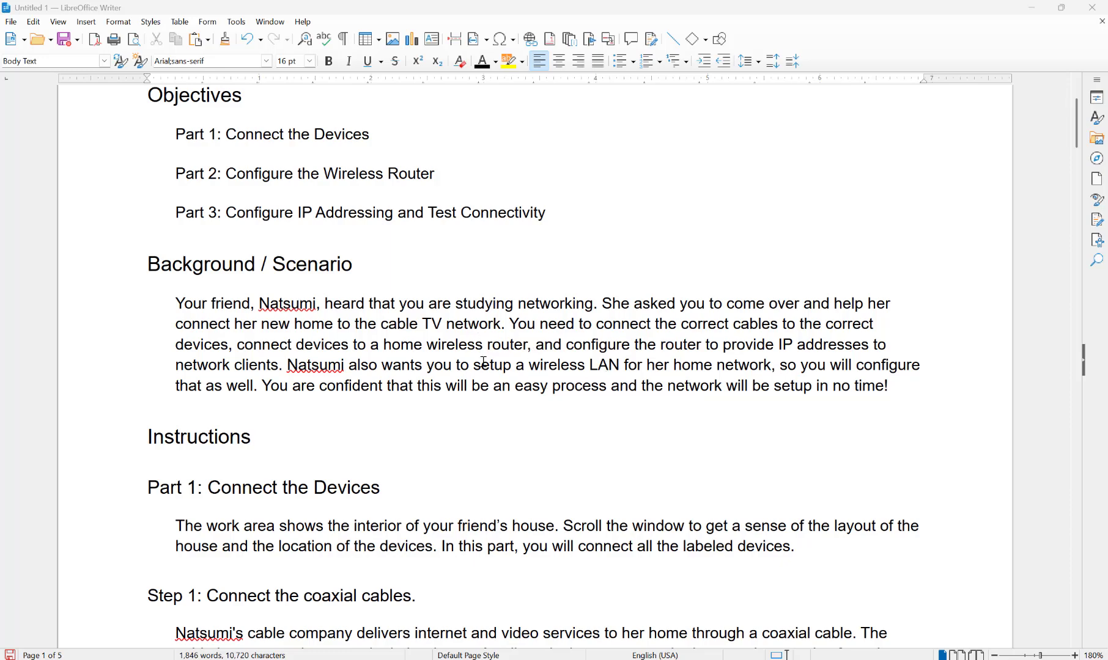
{"action": "scroll", "coordinate": [484, 362], "scroll_direction": "down", "scroll_amount": 6}
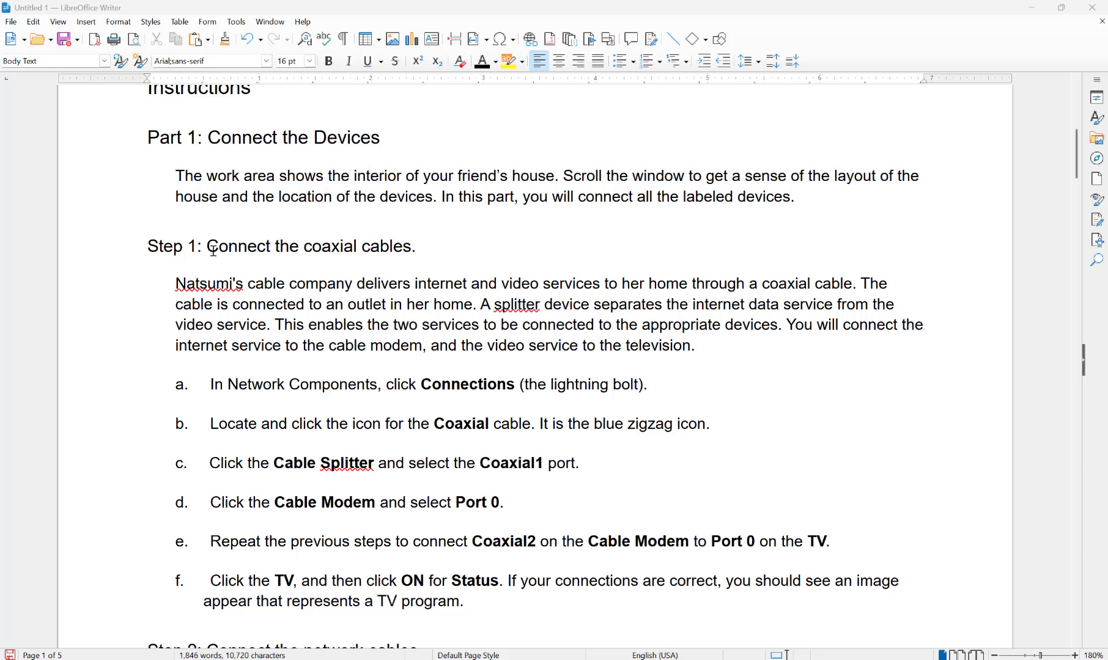
{"action": "scroll", "coordinate": [411, 335], "scroll_direction": "down", "scroll_amount": 1}
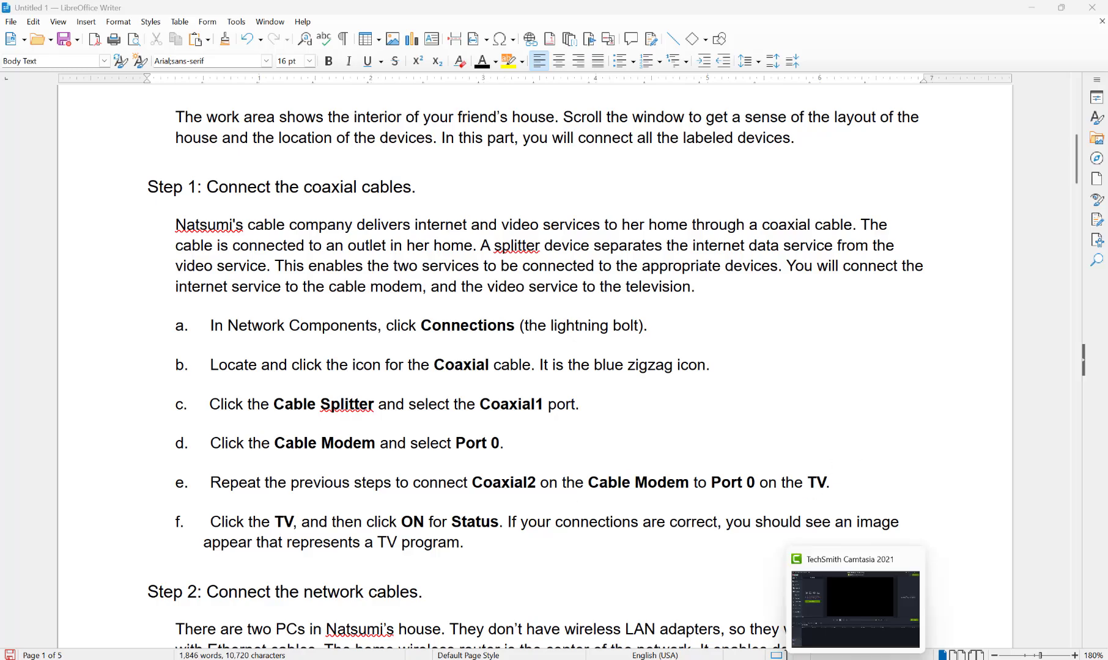
- Run a coaxial cable from the Cable Splitter's Coaxial1 port to the Cable Modem's Port 0
{"action": "left_click", "coordinate": [770, 602]}
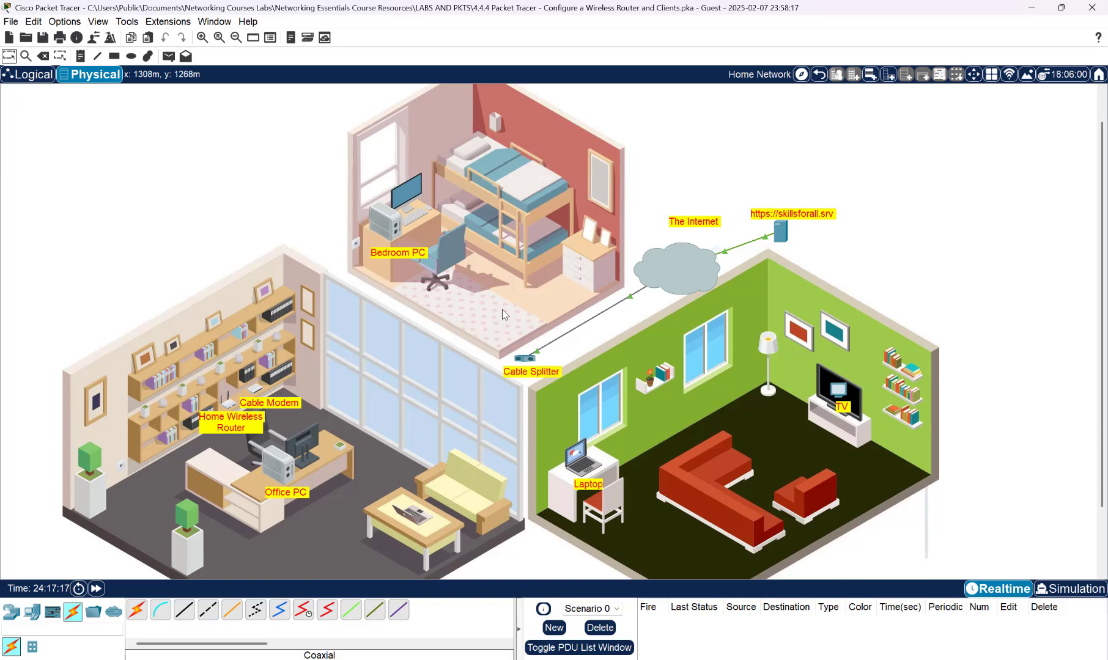
{"action": "left_click", "coordinate": [278, 611]}
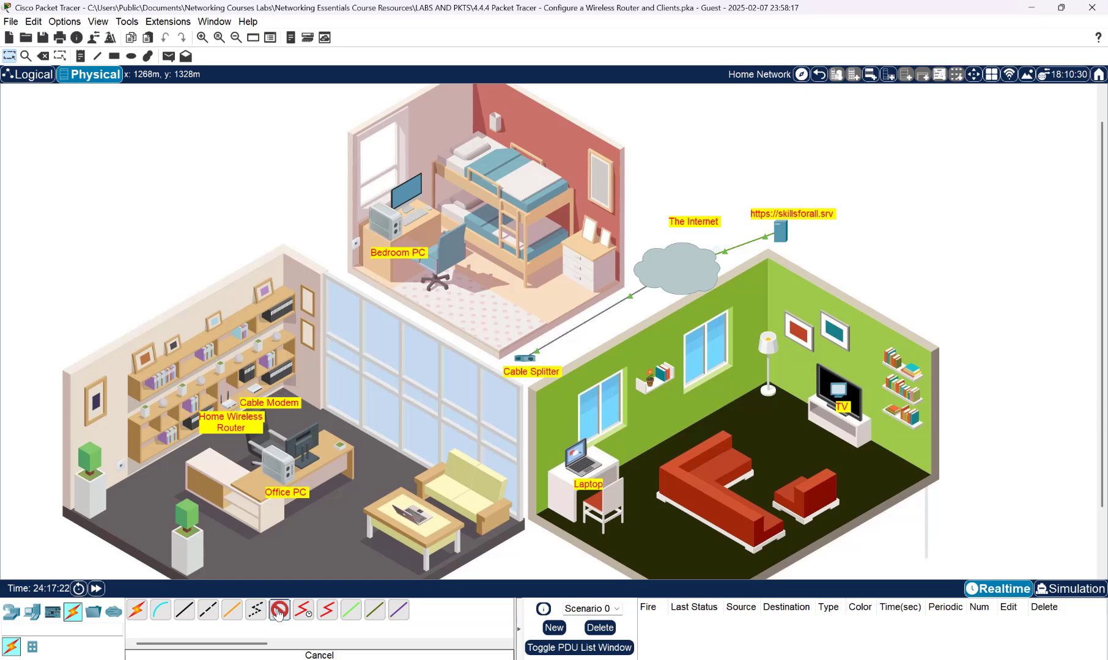
{"action": "left_click", "coordinate": [525, 358]}
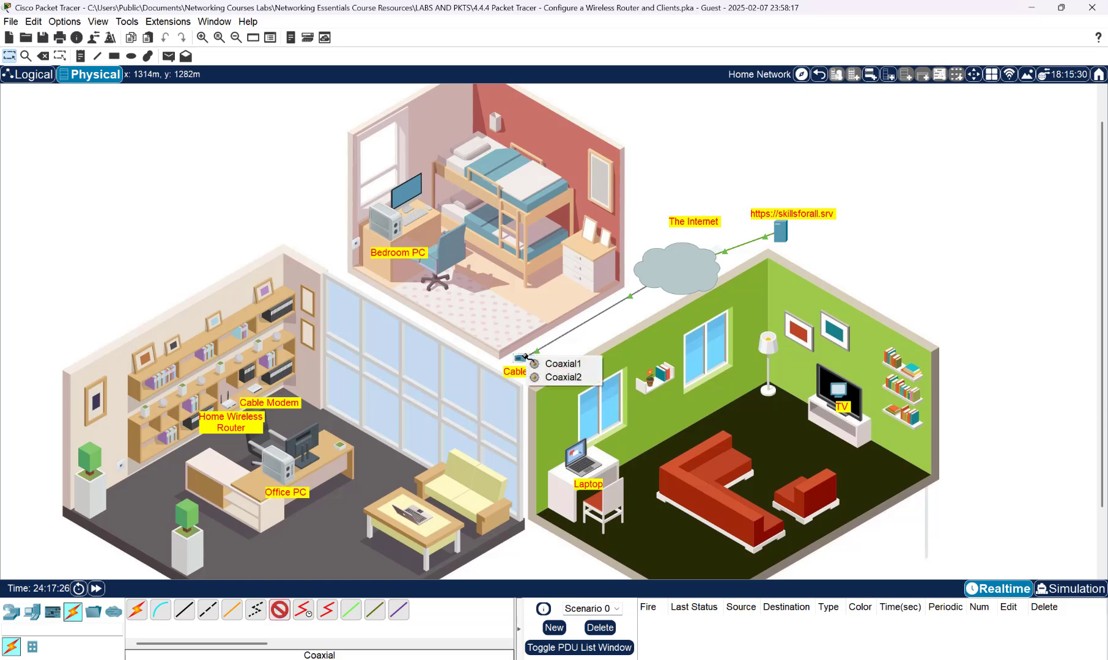
{"action": "left_click", "coordinate": [561, 370]}
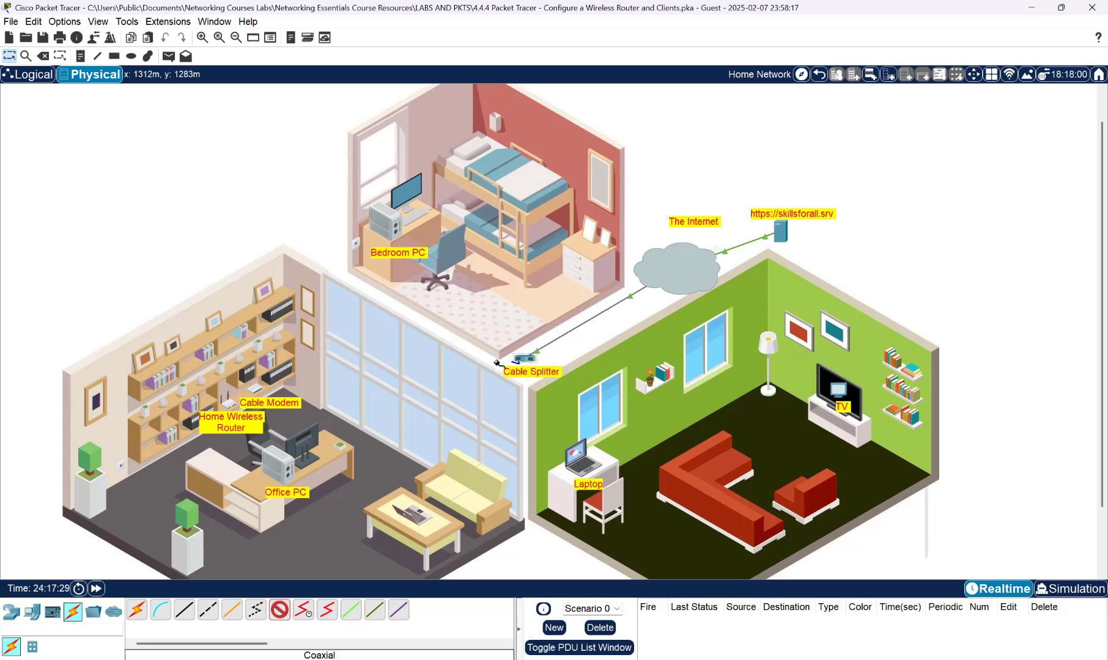
{"action": "left_click", "coordinate": [258, 387]}
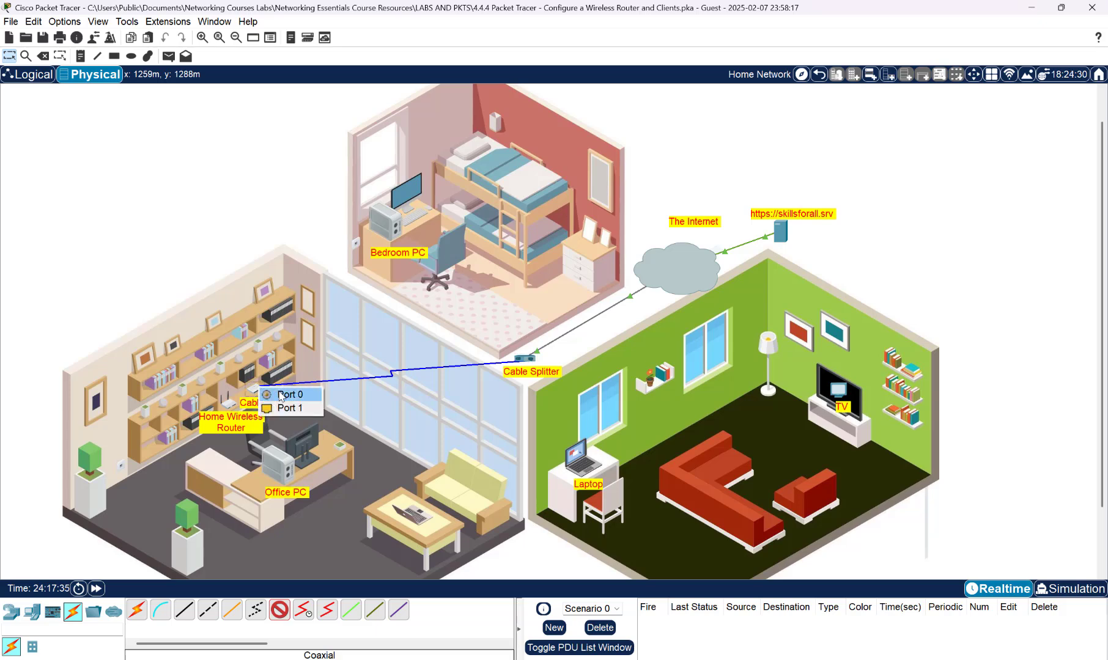
{"action": "left_click", "coordinate": [283, 395]}
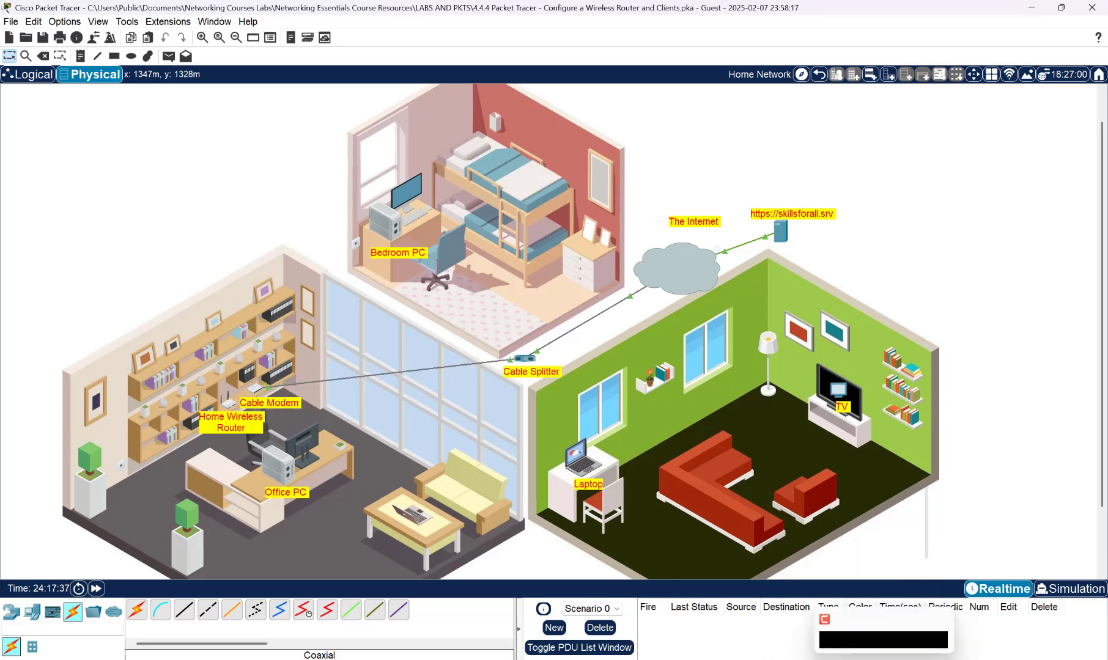
{"action": "left_click", "coordinate": [871, 614]}
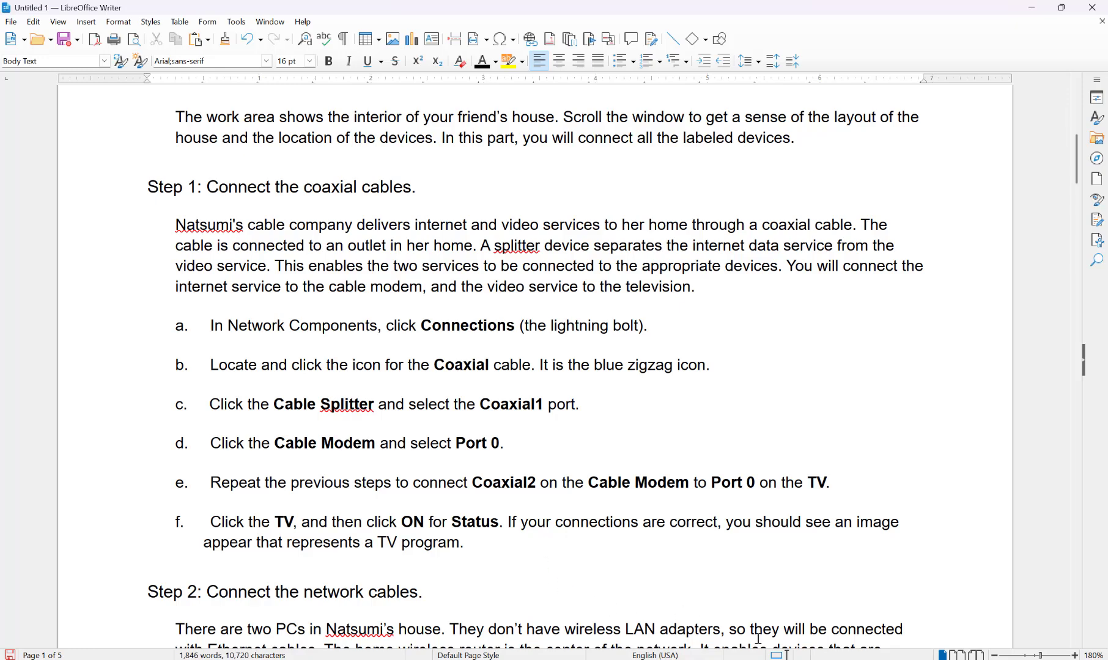
- Cable the Cable Splitter's Coaxial2 port to the TV's Port 0 with coaxial, then fast-forward time
{"action": "left_click", "coordinate": [1027, 7]}
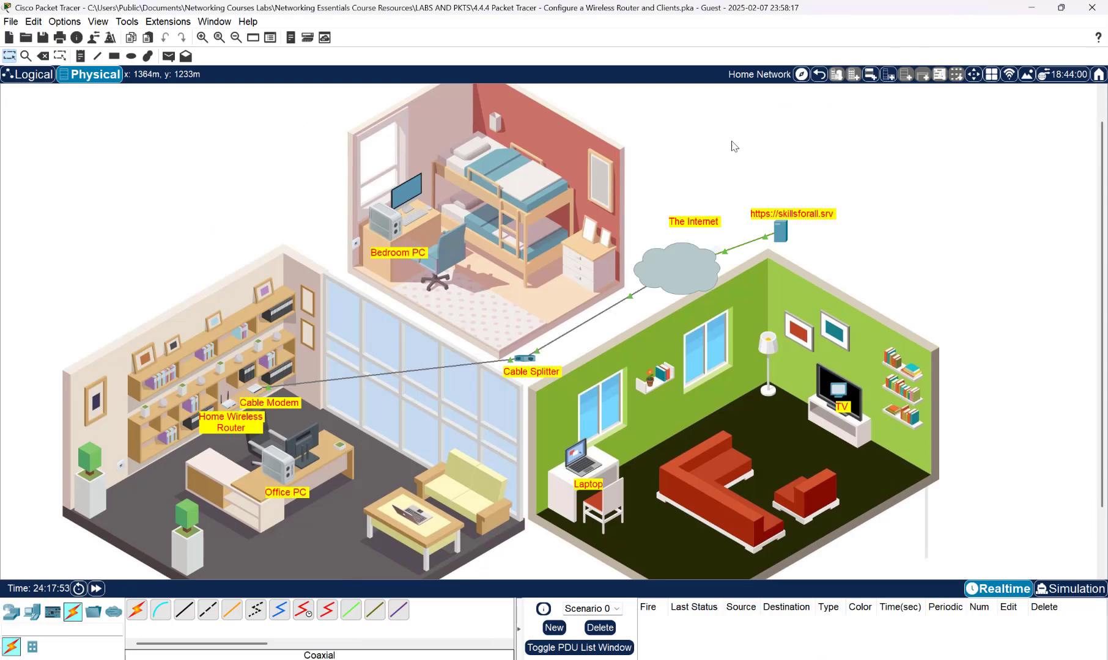
{"action": "left_click", "coordinate": [281, 613]}
{"action": "left_click", "coordinate": [527, 358]}
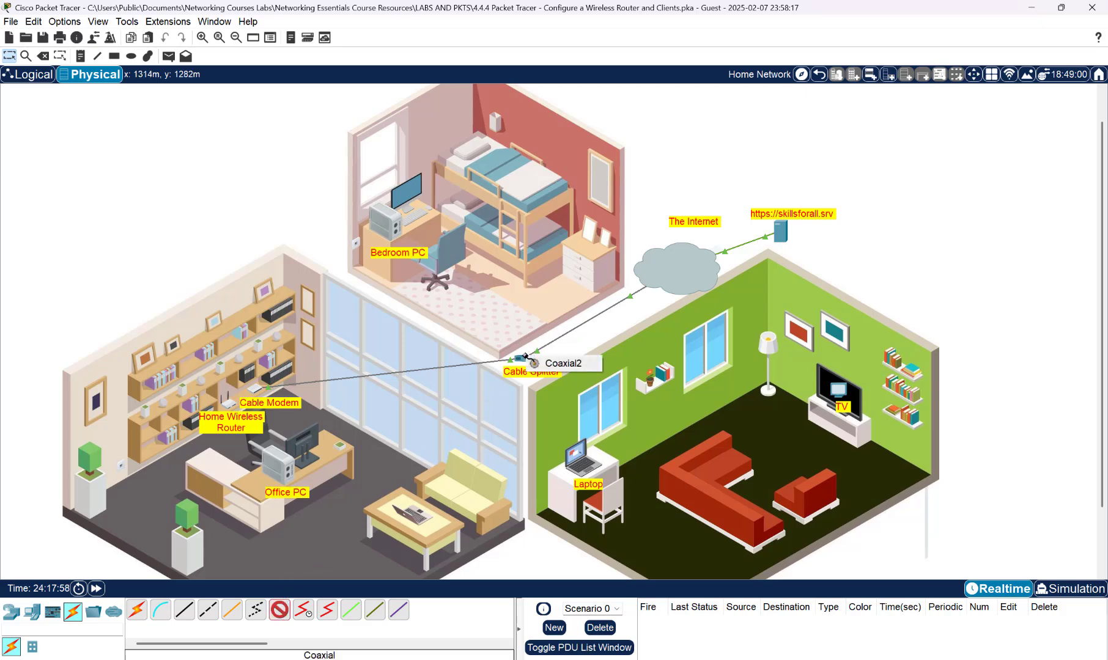
{"action": "left_click", "coordinate": [564, 365]}
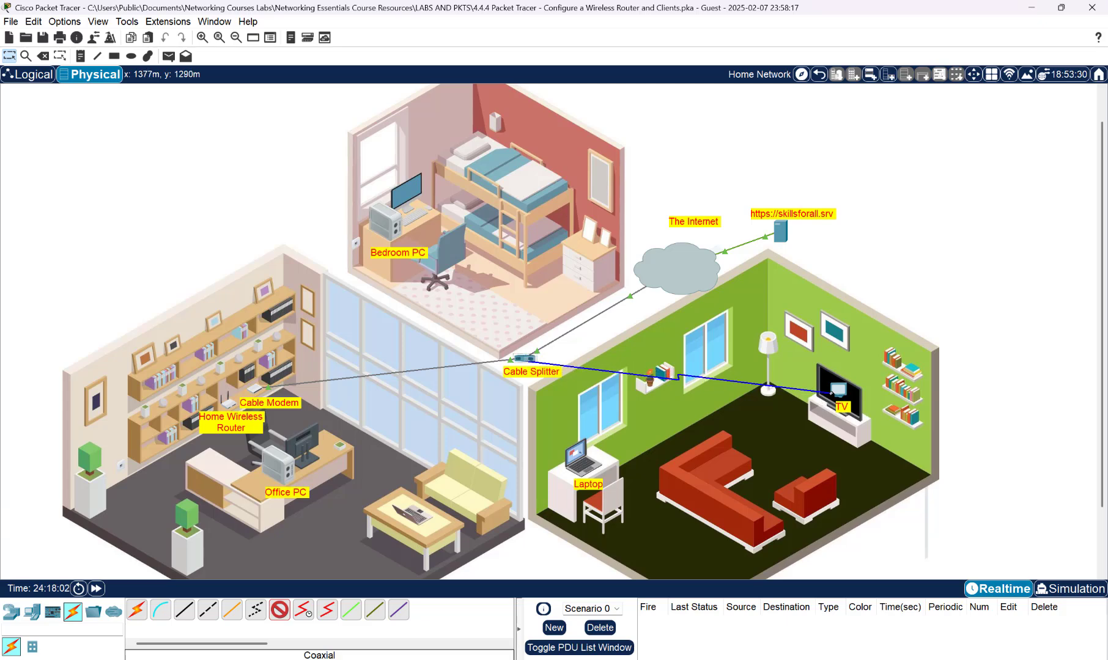
{"action": "left_click", "coordinate": [832, 393]}
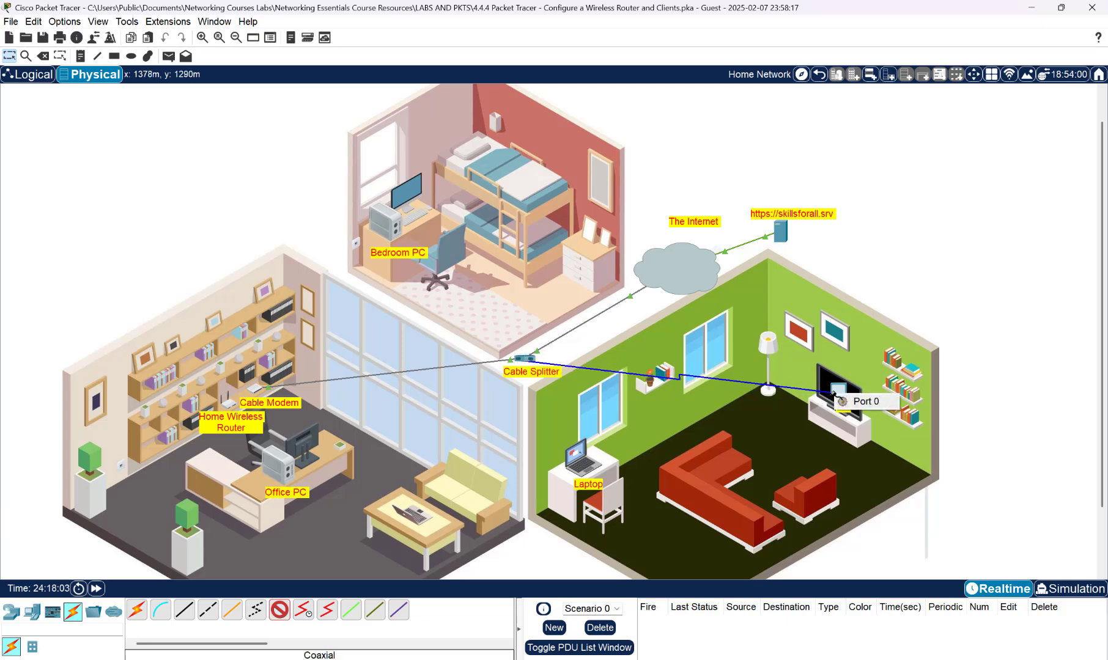
{"action": "left_click", "coordinate": [862, 403]}
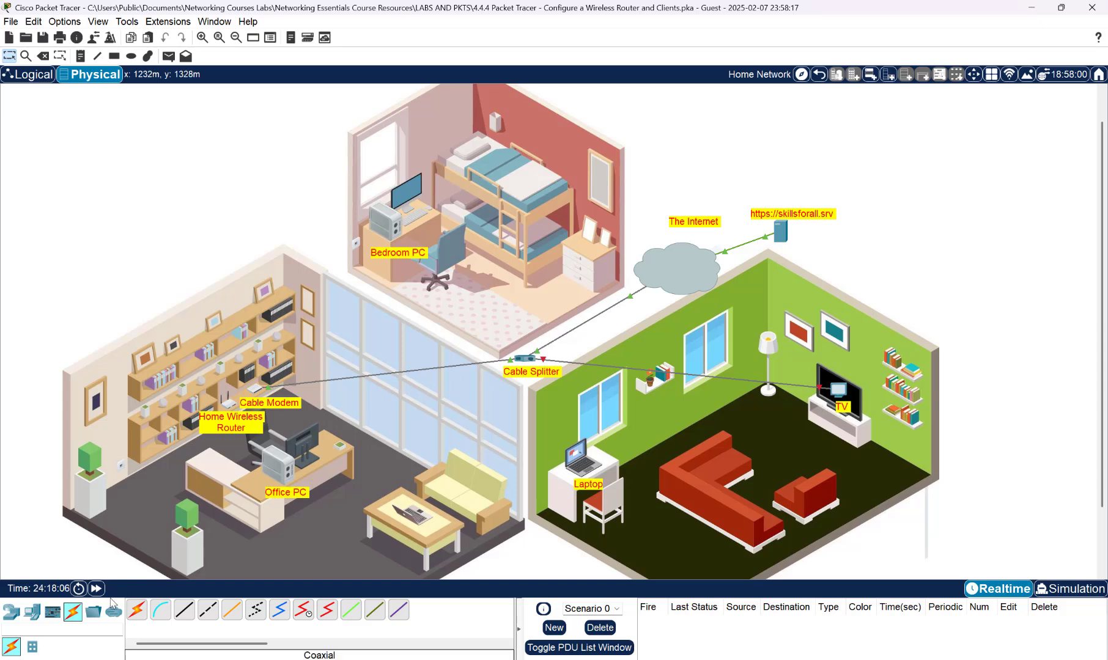
{"action": "left_click", "coordinate": [95, 589]}
{"action": "key", "text": "alt+Tab"}
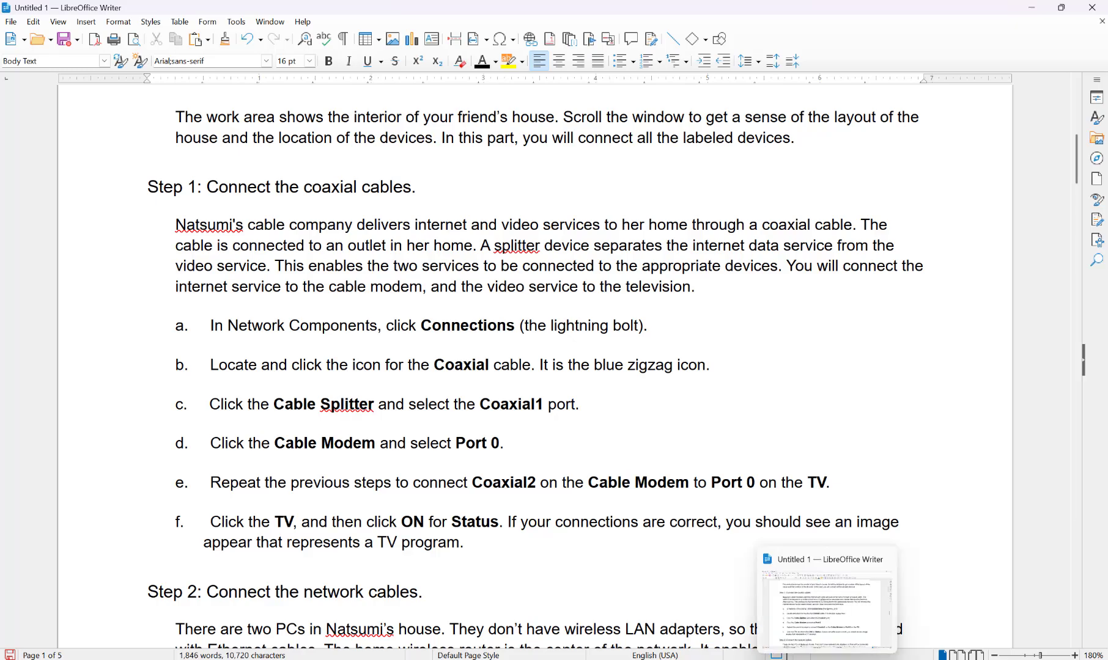
- Set the TV's power status to ON in its Physical tab
{"action": "key", "text": "alt+Tab"}
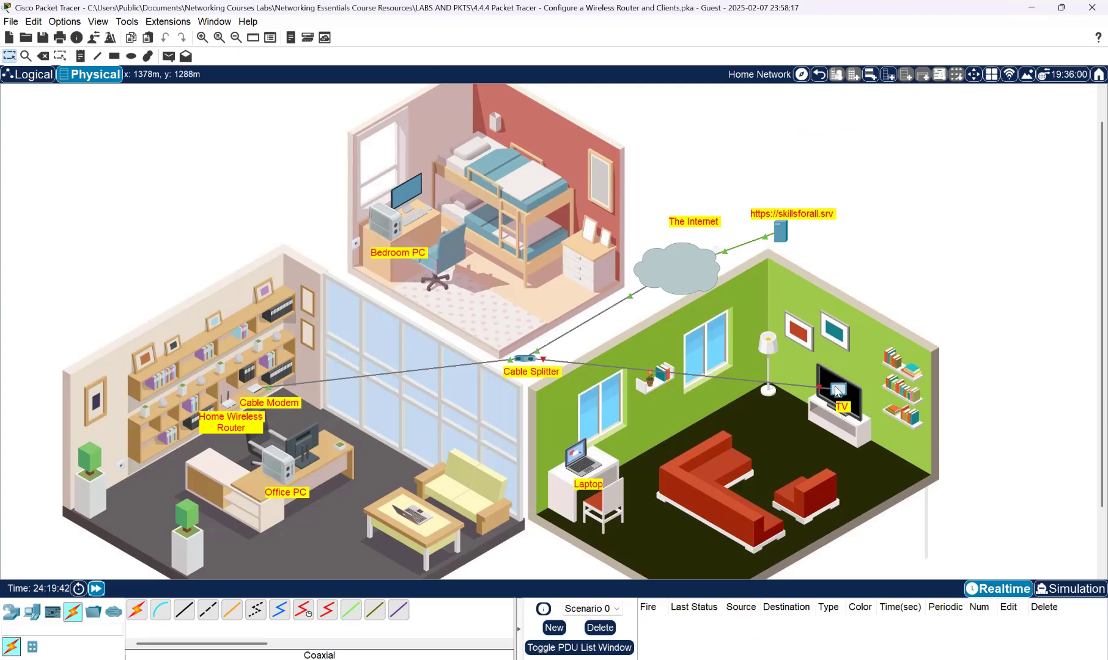
{"action": "left_click", "coordinate": [837, 390]}
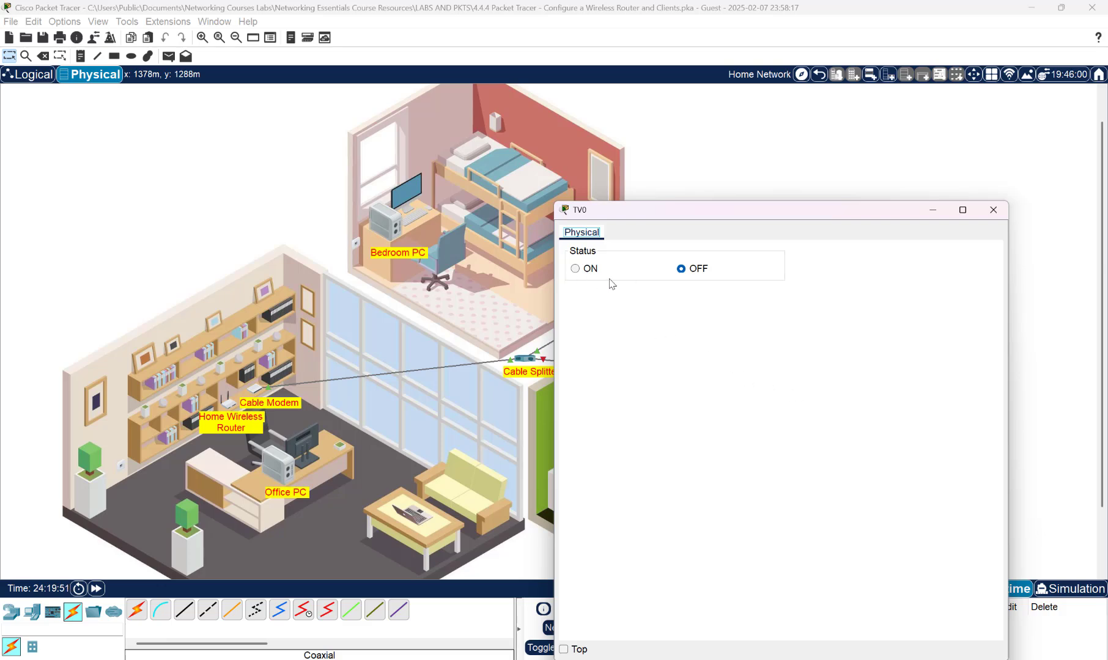
{"action": "left_click", "coordinate": [576, 269]}
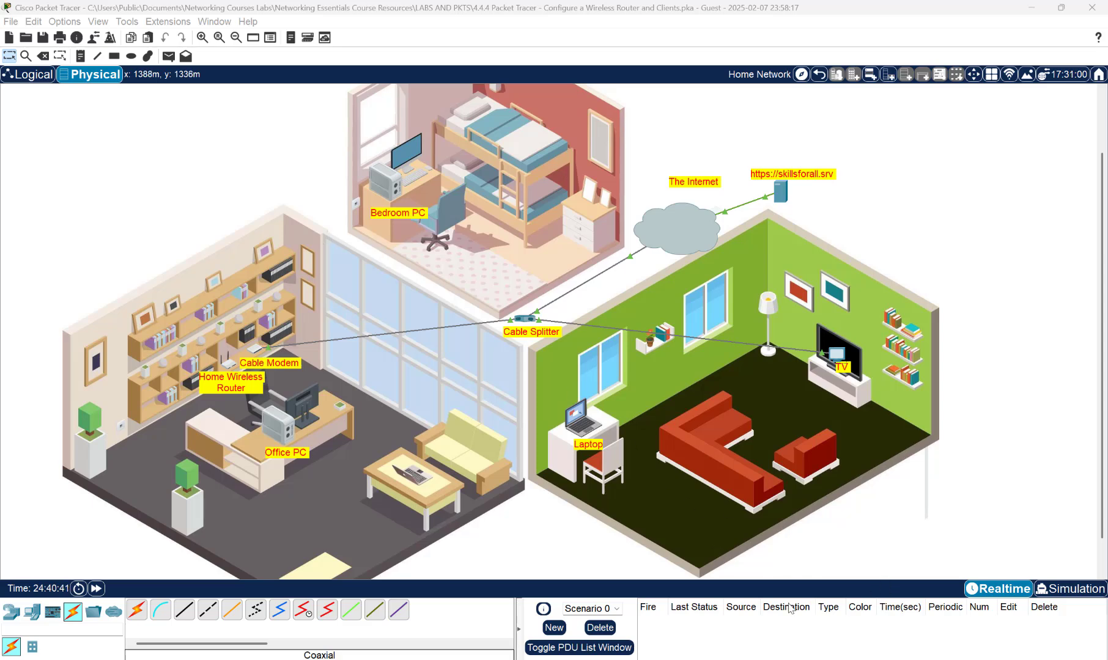
- Scroll the lab document down to Step 2: Connect the network cables
{"action": "left_click", "coordinate": [825, 605]}
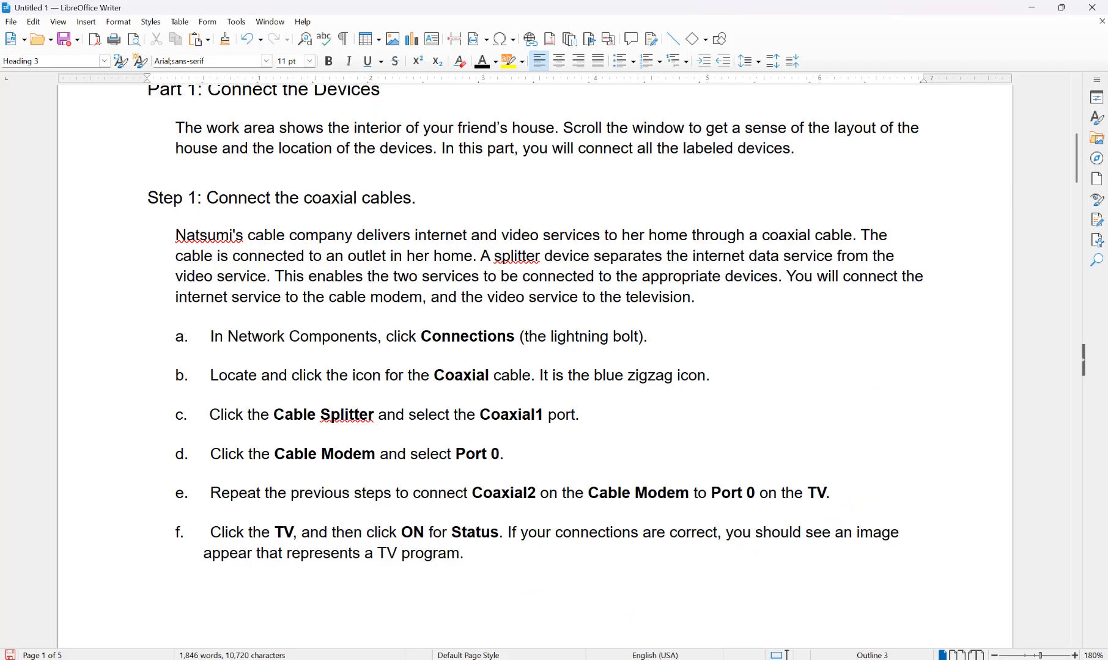
{"action": "scroll", "coordinate": [549, 457], "scroll_direction": "down", "scroll_amount": 10}
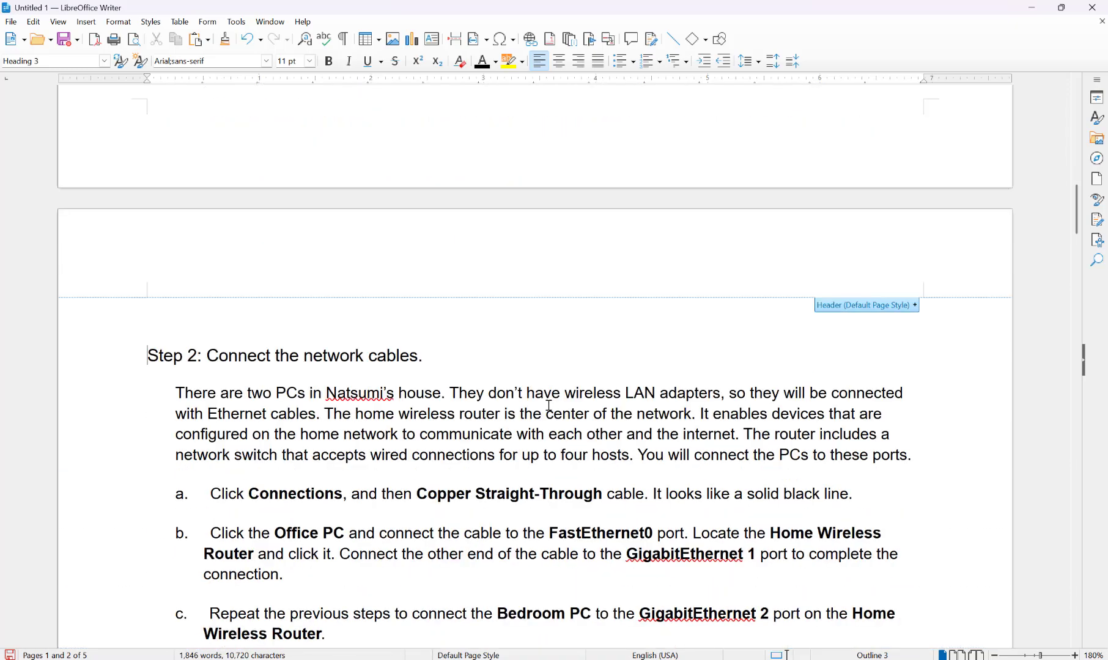
{"action": "scroll", "coordinate": [542, 394], "scroll_direction": "down", "scroll_amount": 2}
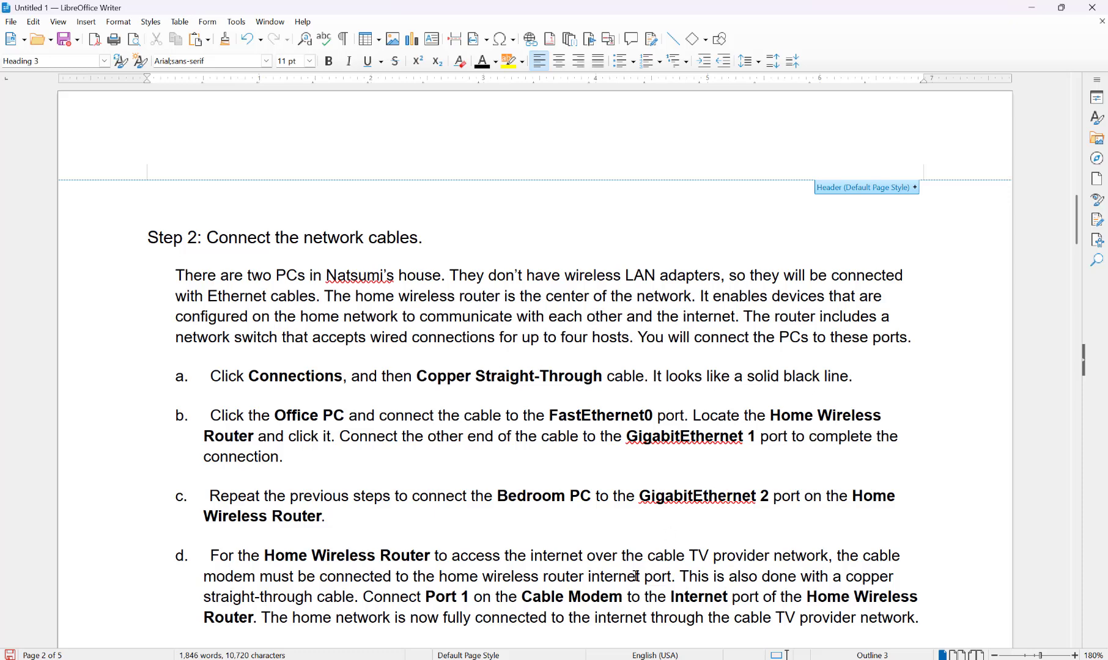
- Connect Office PC FastEthernet0 to router GigabitEthernet 1 with a copper straight-through cable
{"action": "left_click", "coordinate": [1032, 7]}
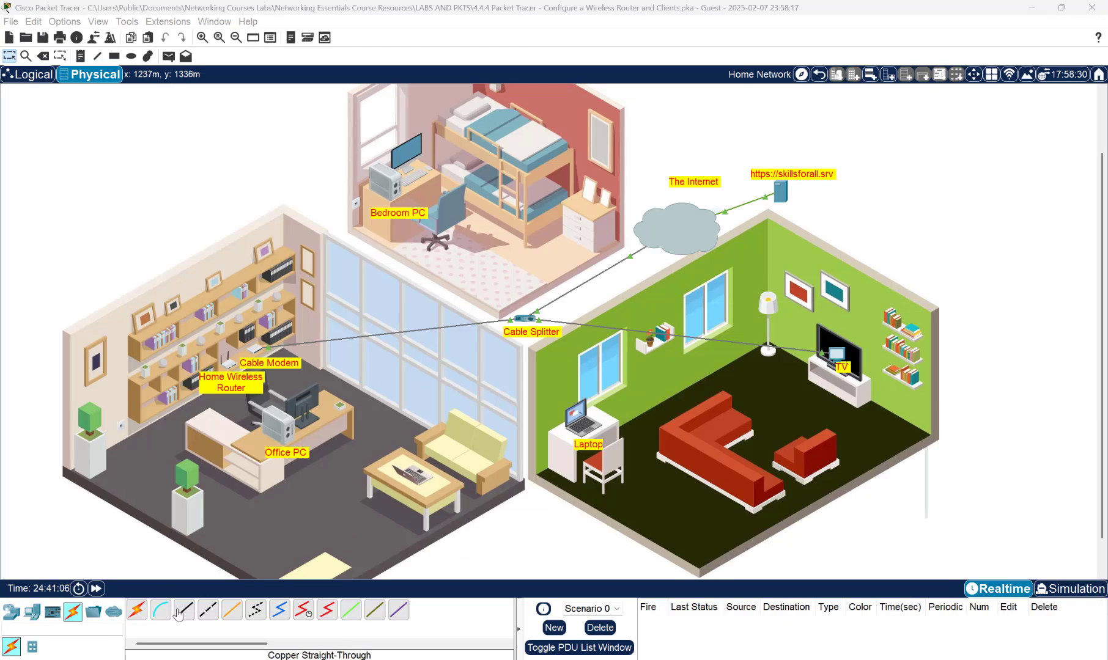
{"action": "left_click", "coordinate": [178, 614]}
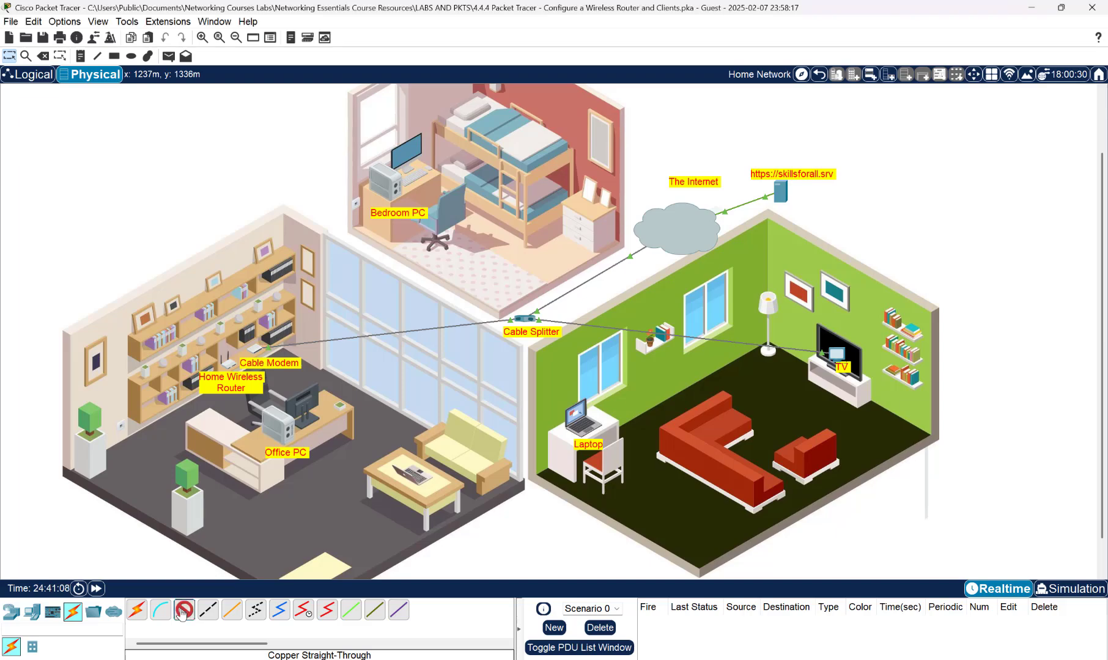
{"action": "key", "text": "alt+Tab"}
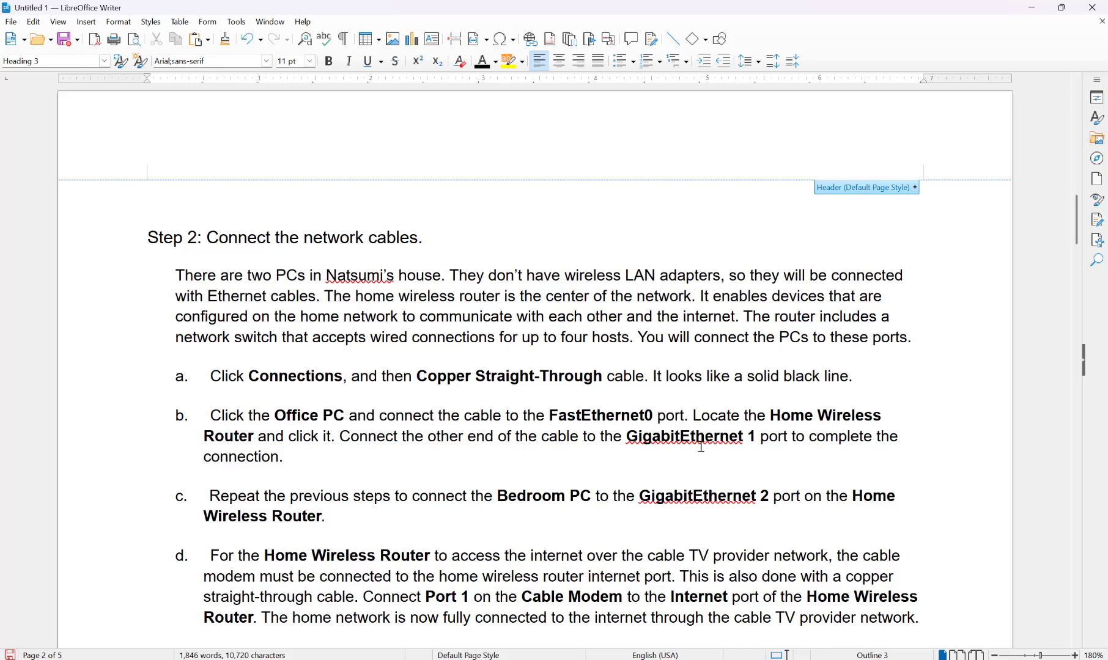
{"action": "left_click", "coordinate": [1032, 7]}
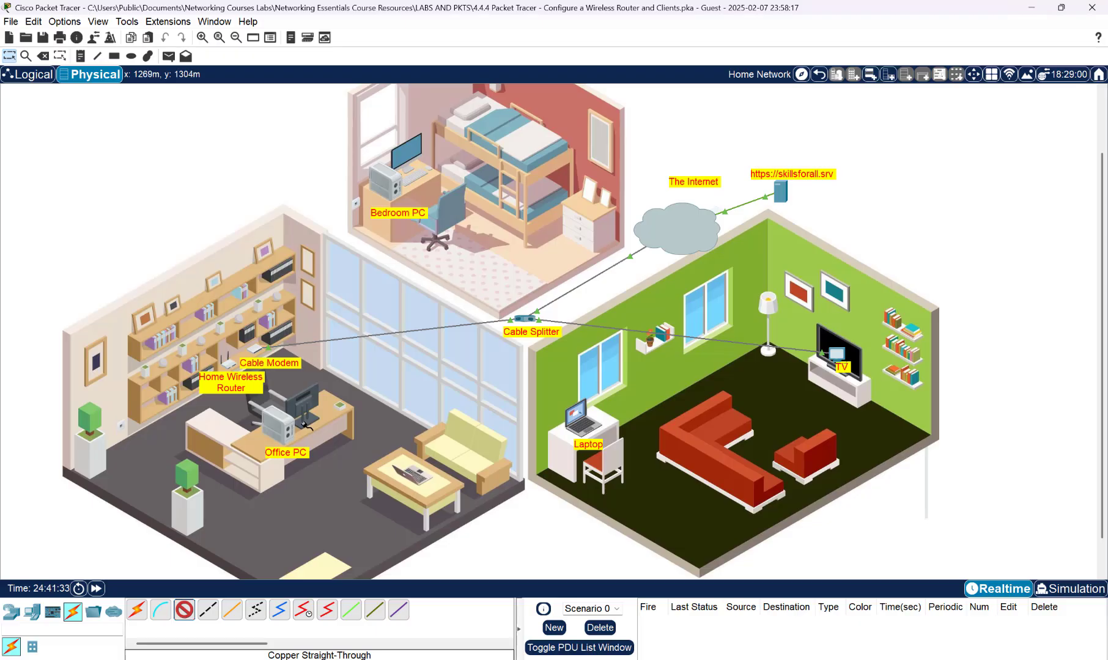
{"action": "left_click", "coordinate": [283, 426]}
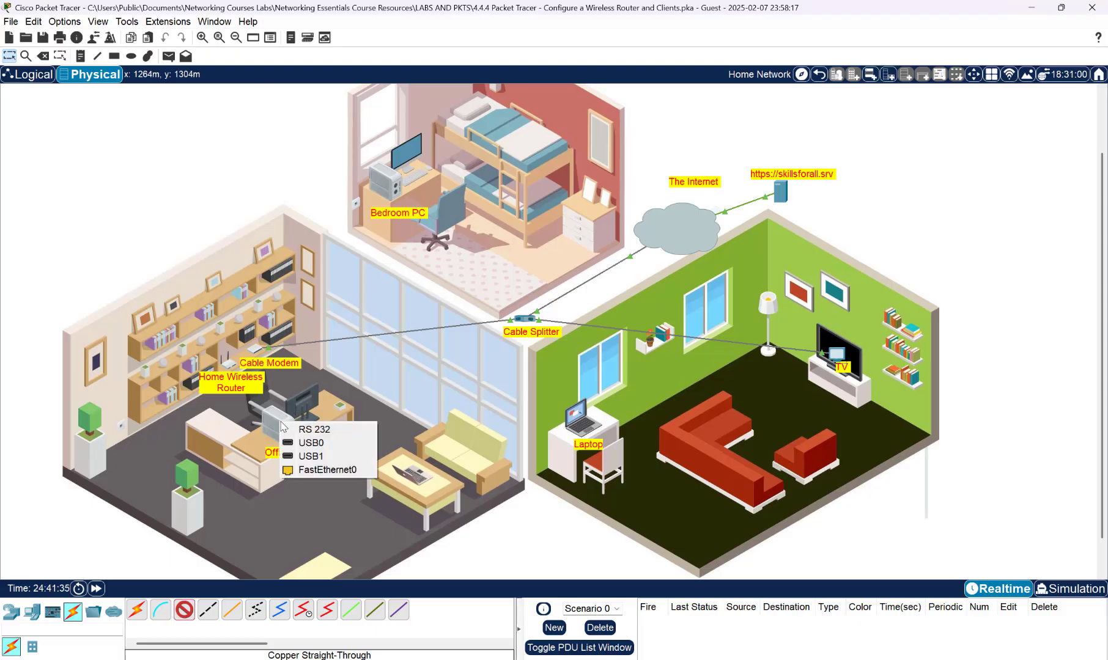
{"action": "left_click", "coordinate": [315, 469]}
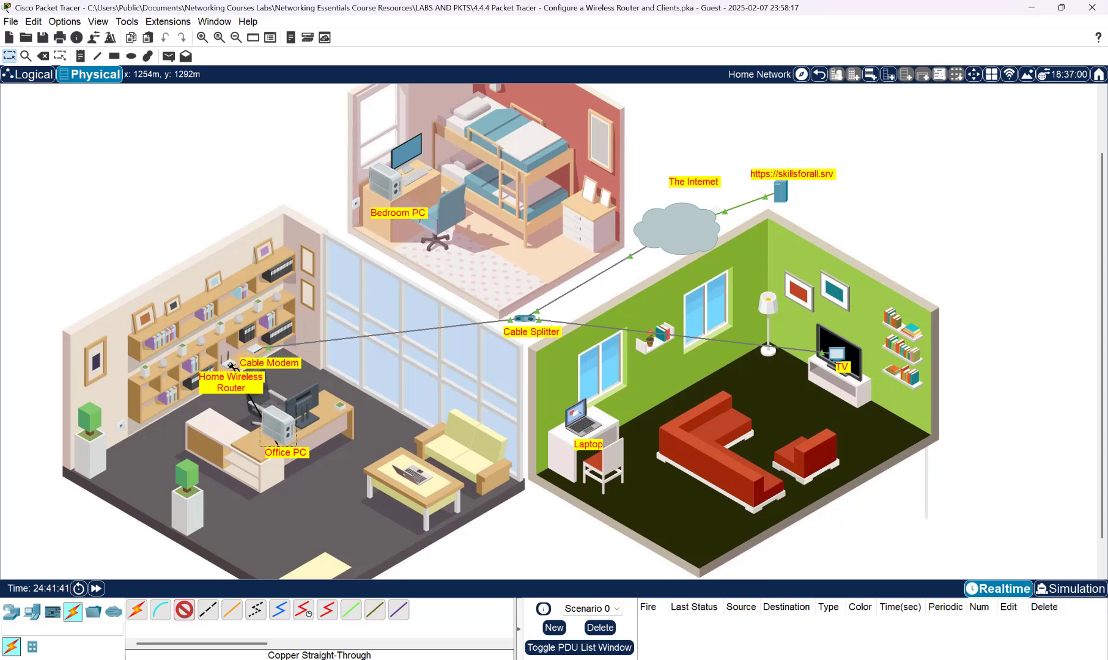
{"action": "left_click", "coordinate": [233, 366]}
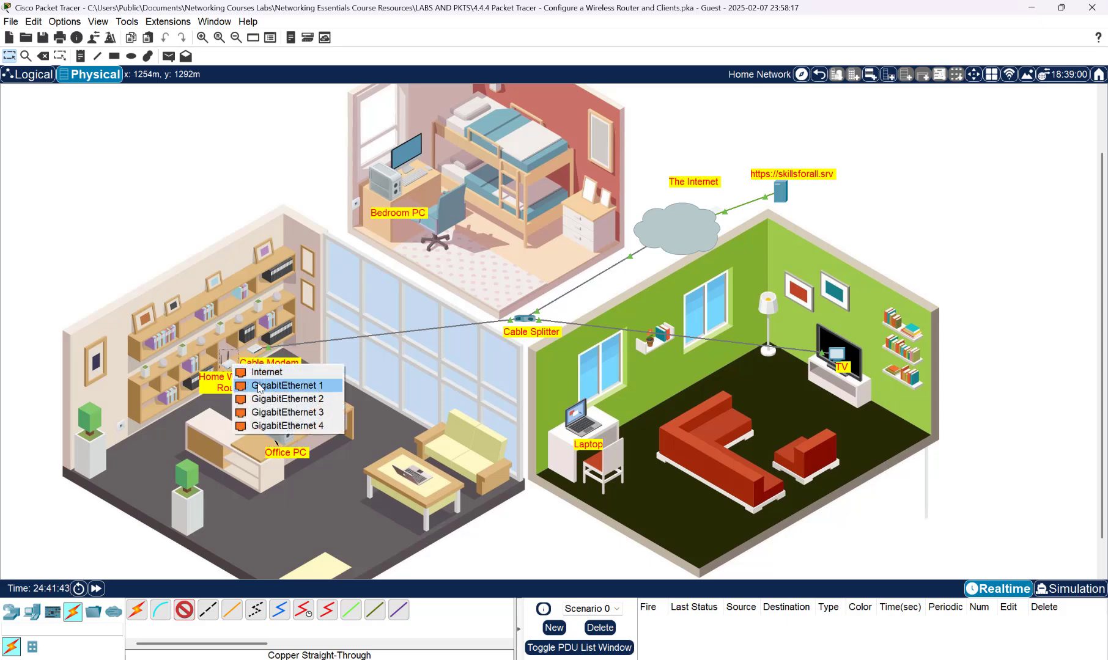
{"action": "left_click", "coordinate": [259, 387]}
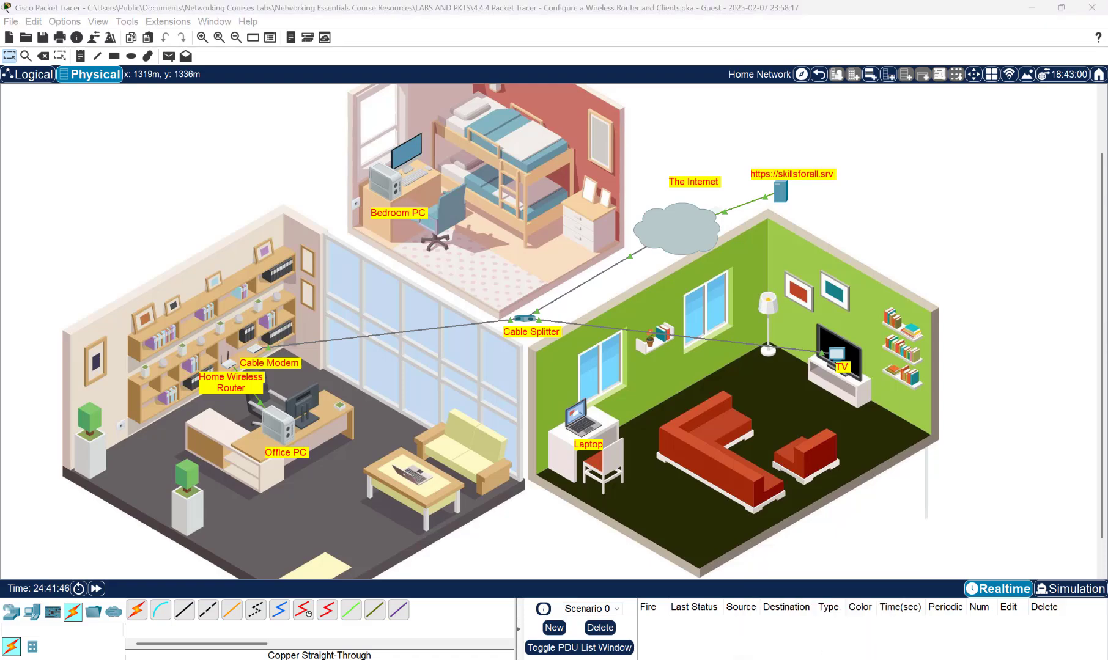
{"action": "left_click", "coordinate": [828, 659]}
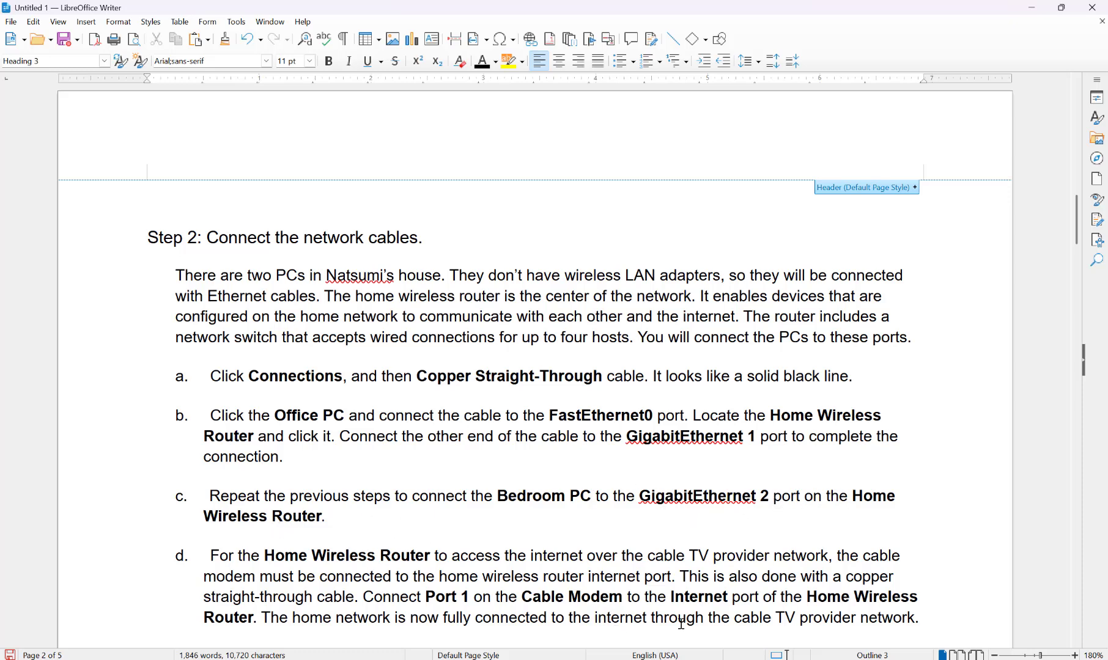
- Connect router GigabitEthernet 2 to Bedroom PC FastEthernet0 with a copper straight-through cable
{"action": "left_click", "coordinate": [1031, 8]}
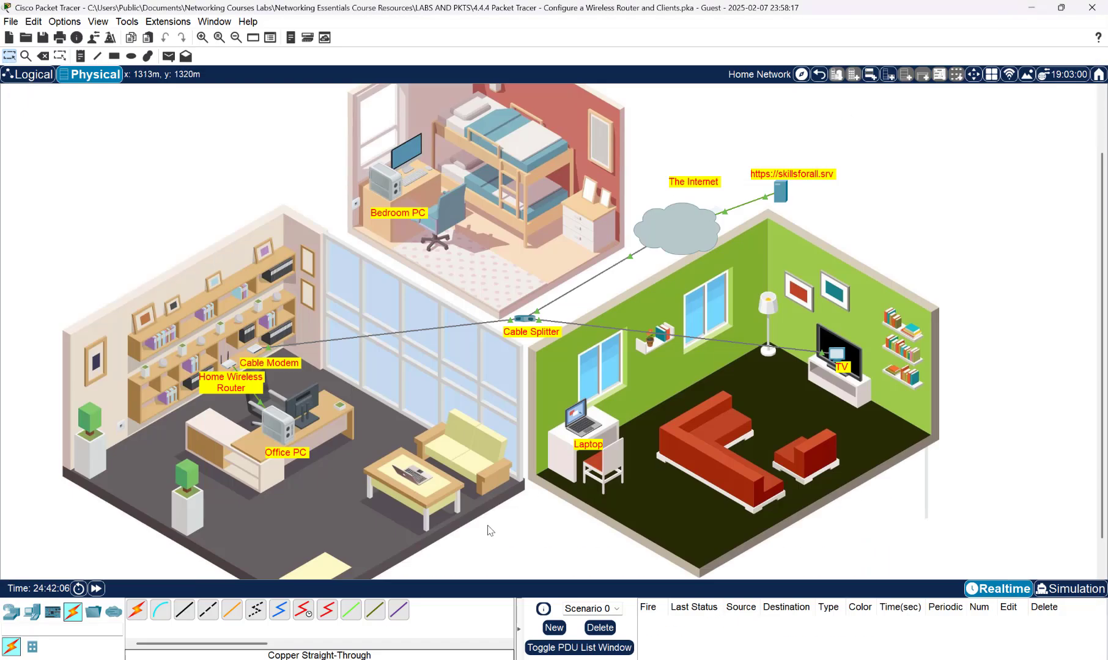
{"action": "left_click", "coordinate": [184, 609]}
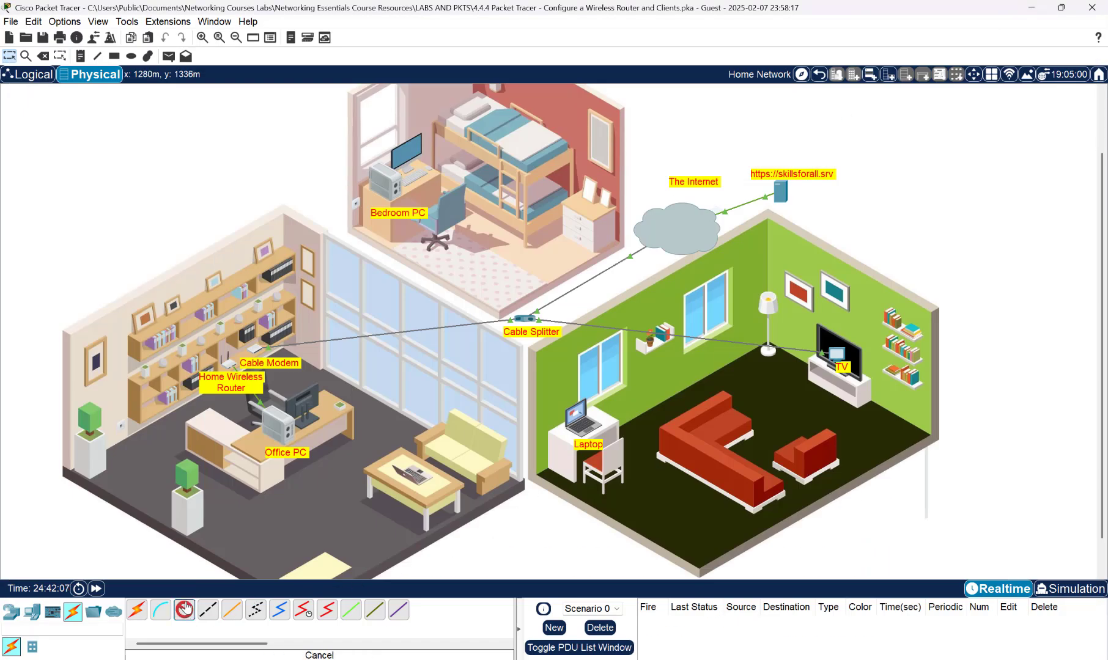
{"action": "mouse_move", "coordinate": [226, 363]}
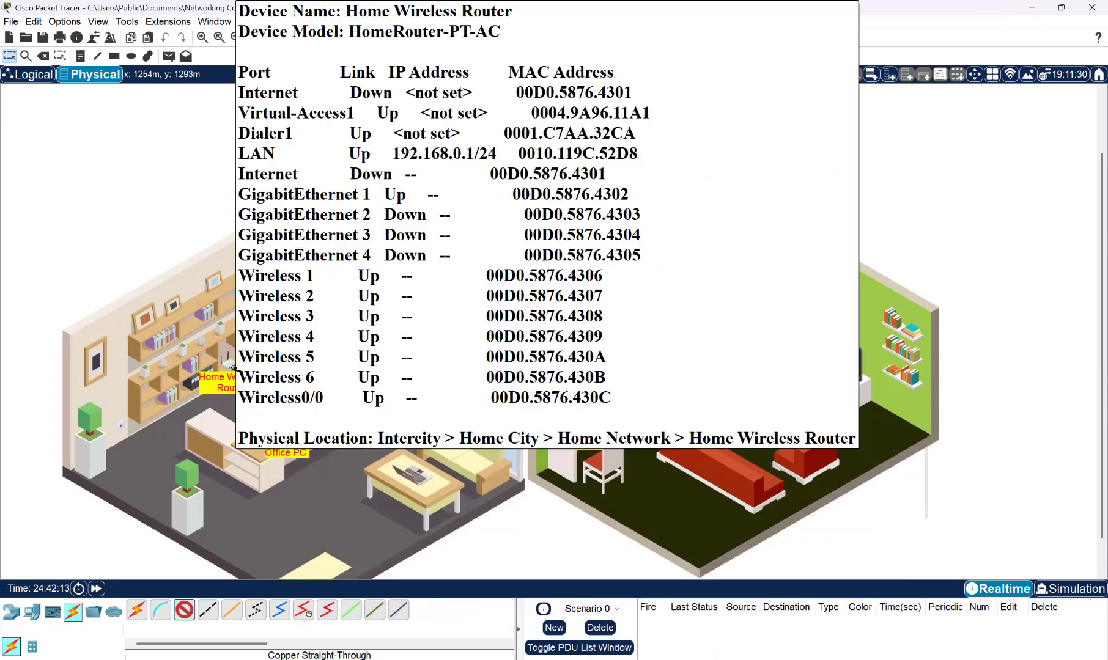
{"action": "left_click", "coordinate": [233, 365]}
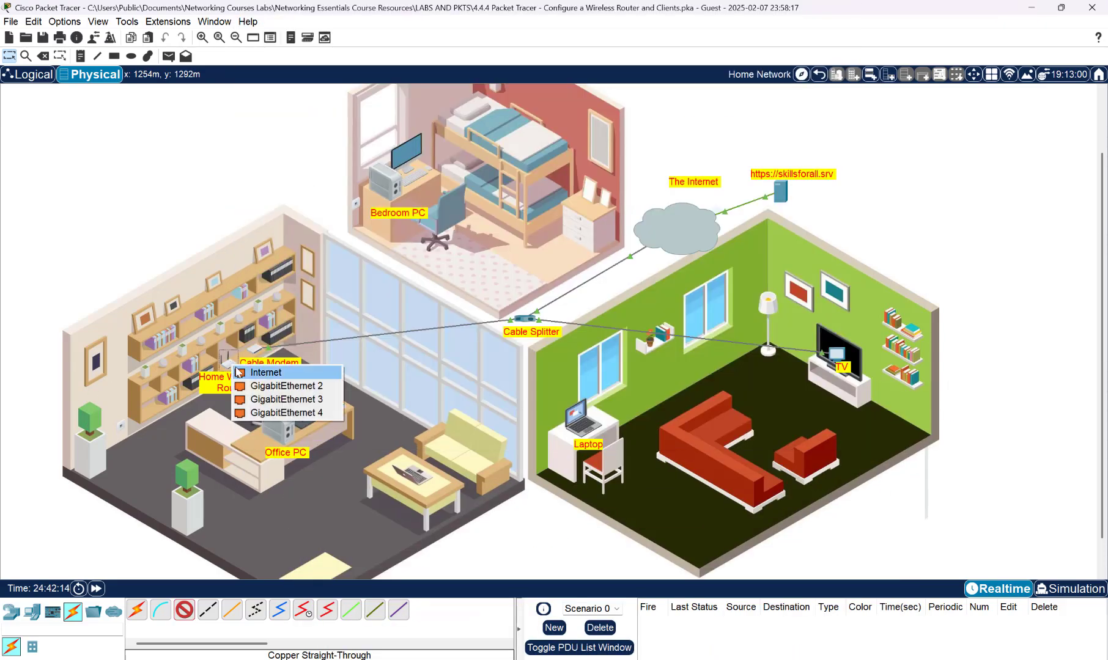
{"action": "left_click", "coordinate": [271, 386]}
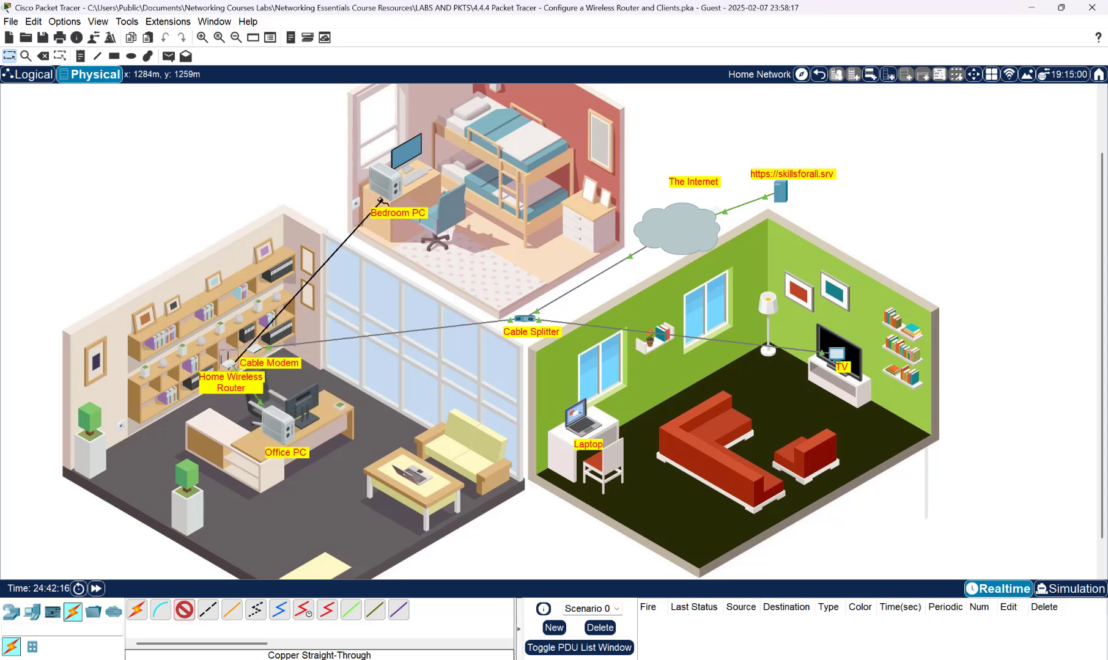
{"action": "left_click", "coordinate": [382, 183]}
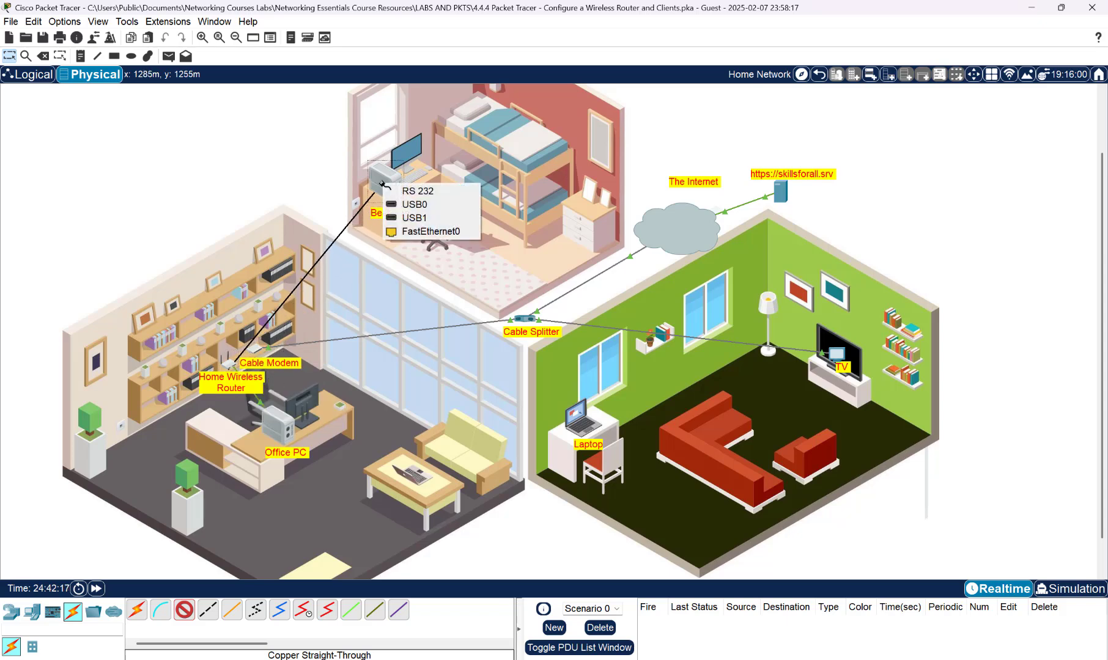
{"action": "left_click", "coordinate": [420, 233]}
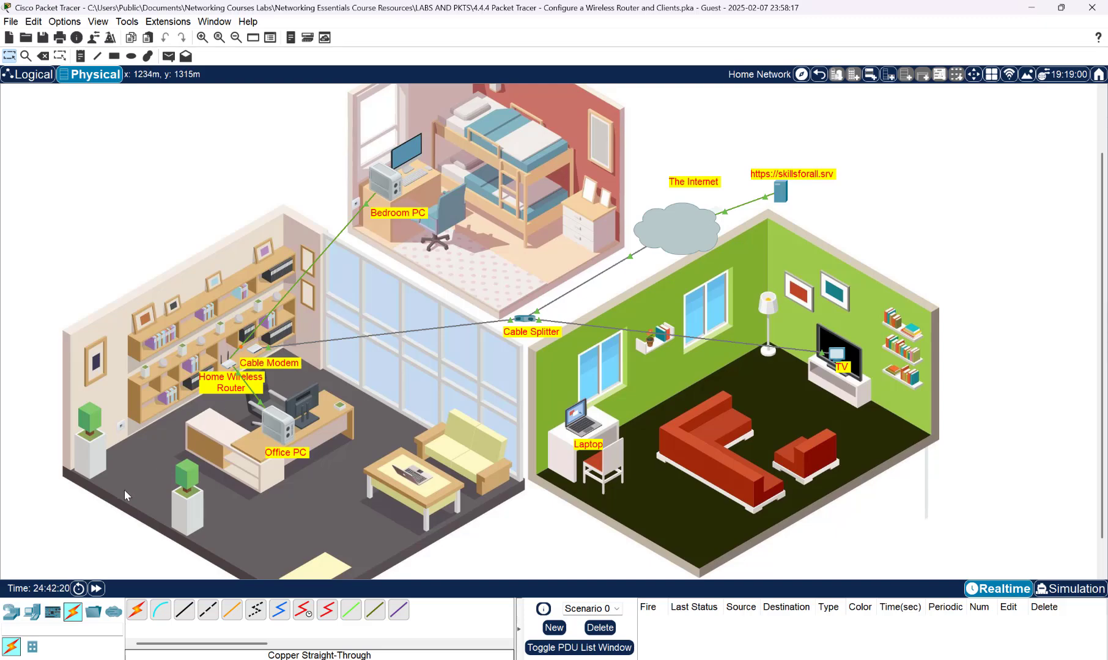
- Scroll the lab document to Step 2 item d about the router's Internet port
{"action": "key", "text": "alt+Tab"}
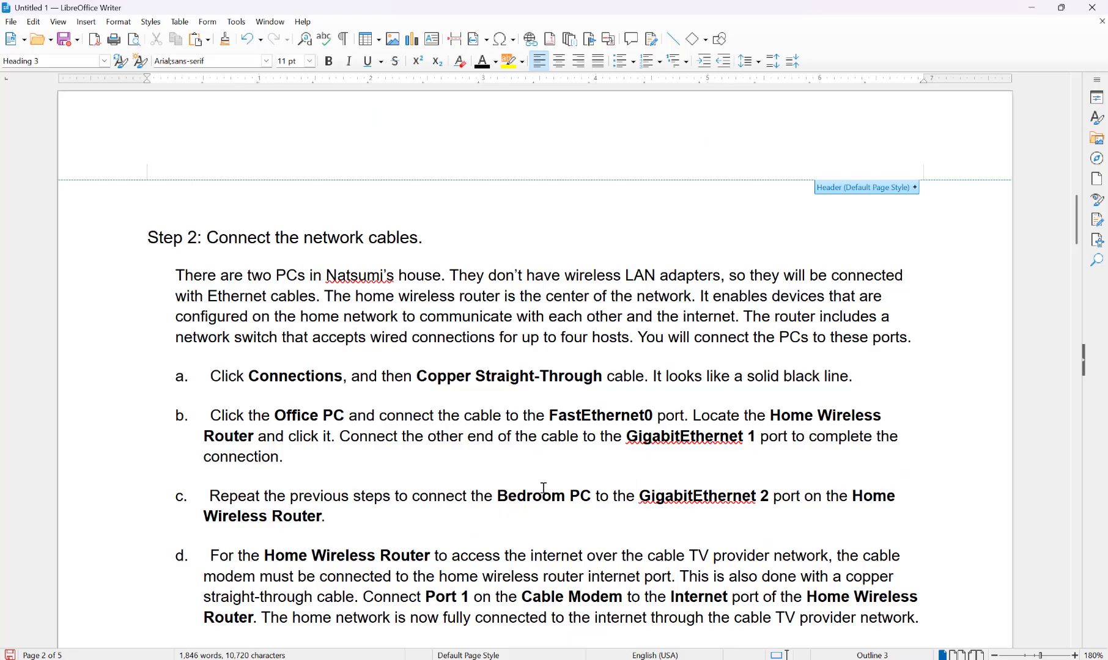
{"action": "scroll", "coordinate": [427, 524], "scroll_direction": "down", "scroll_amount": 3}
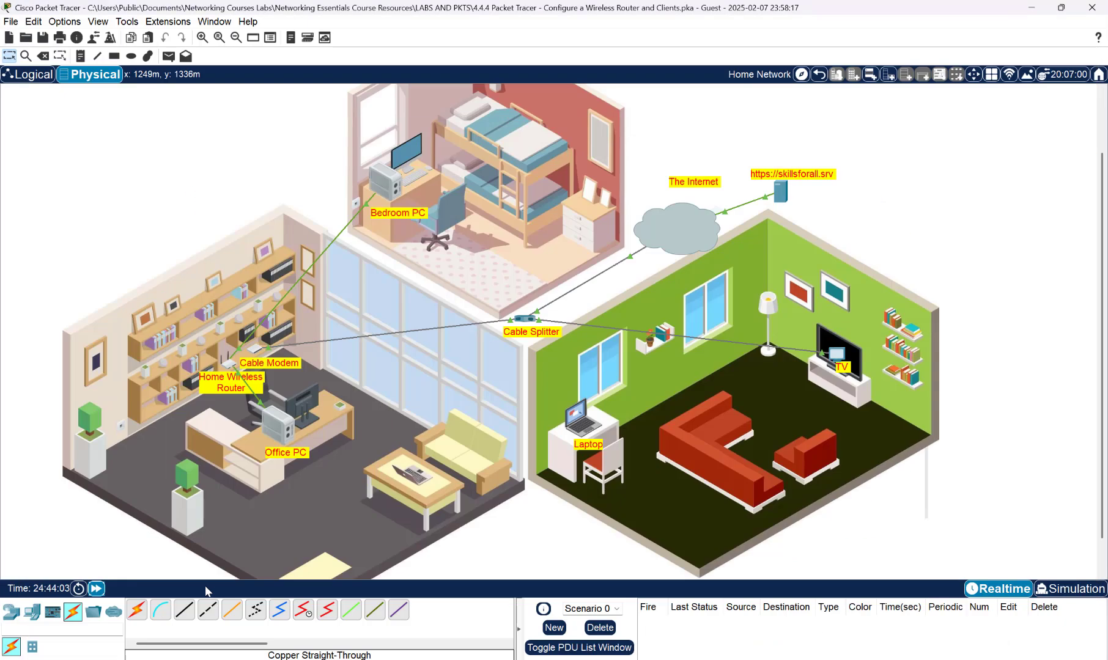
- Cable the Home Wireless Router's Internet port to the Cable Modem's Port 1
{"action": "left_click", "coordinate": [819, 658]}
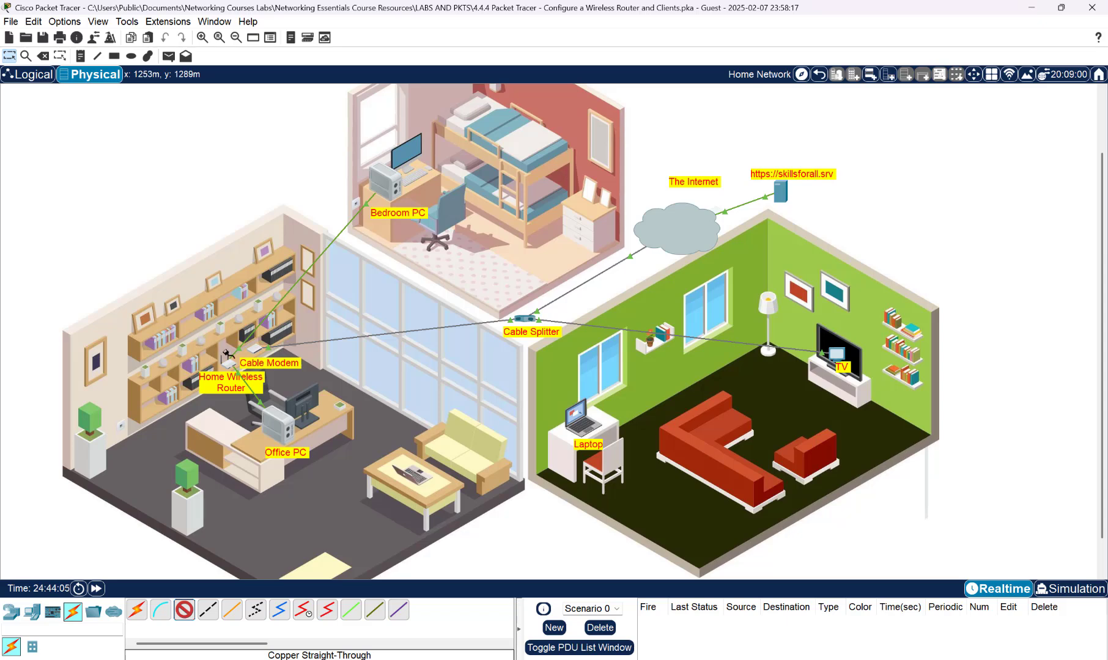
{"action": "left_click", "coordinate": [230, 365]}
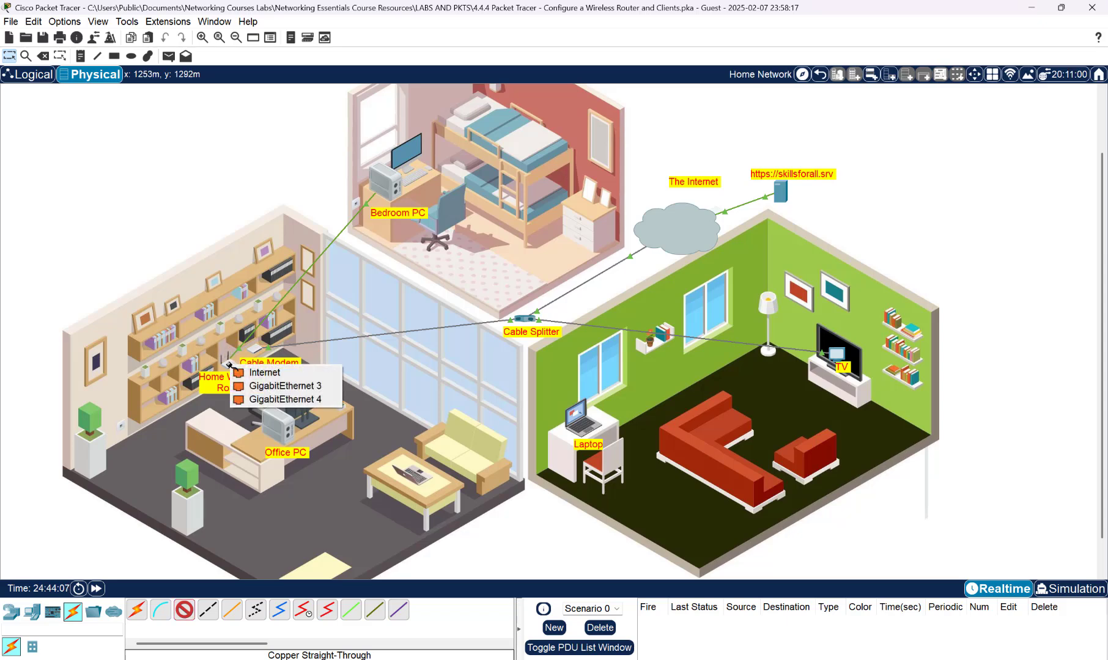
{"action": "left_click", "coordinate": [259, 373]}
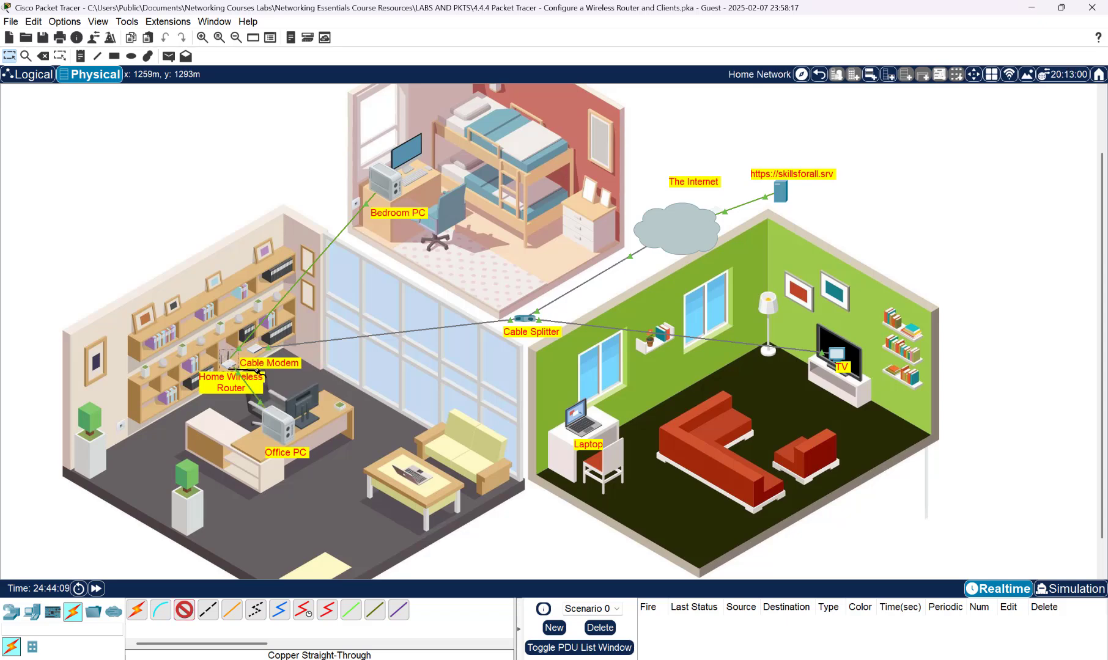
{"action": "left_click", "coordinate": [257, 350]}
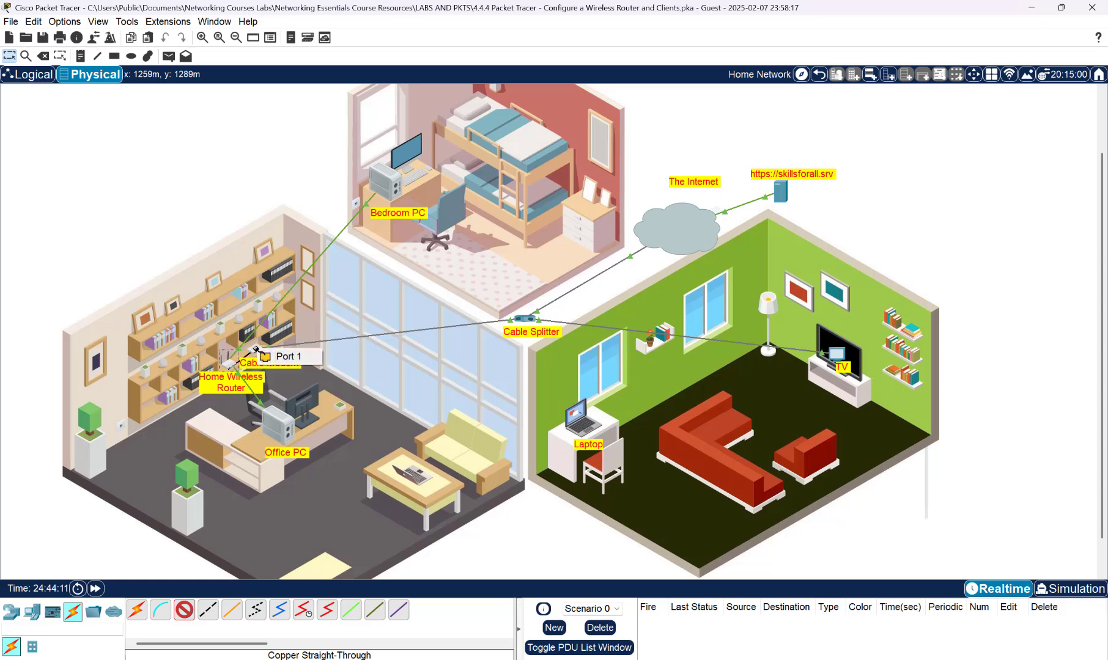
{"action": "left_click", "coordinate": [278, 357]}
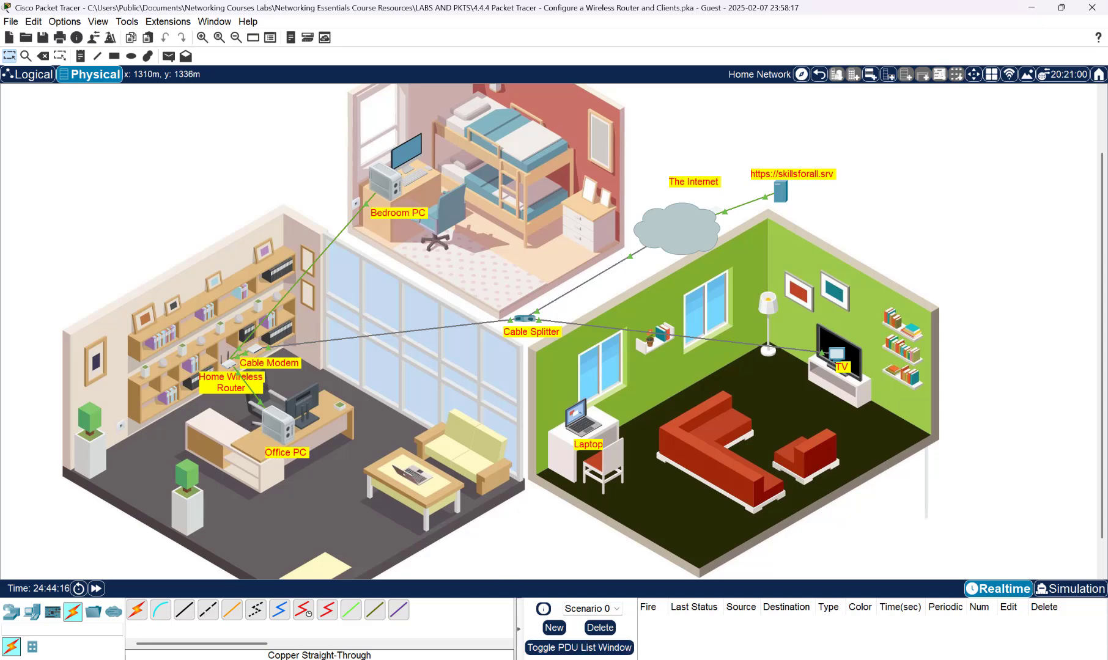
- Bring the lab document forward and scroll to Part 2, Step 1: Access the router GUI
{"action": "mouse_move", "coordinate": [826, 659]}
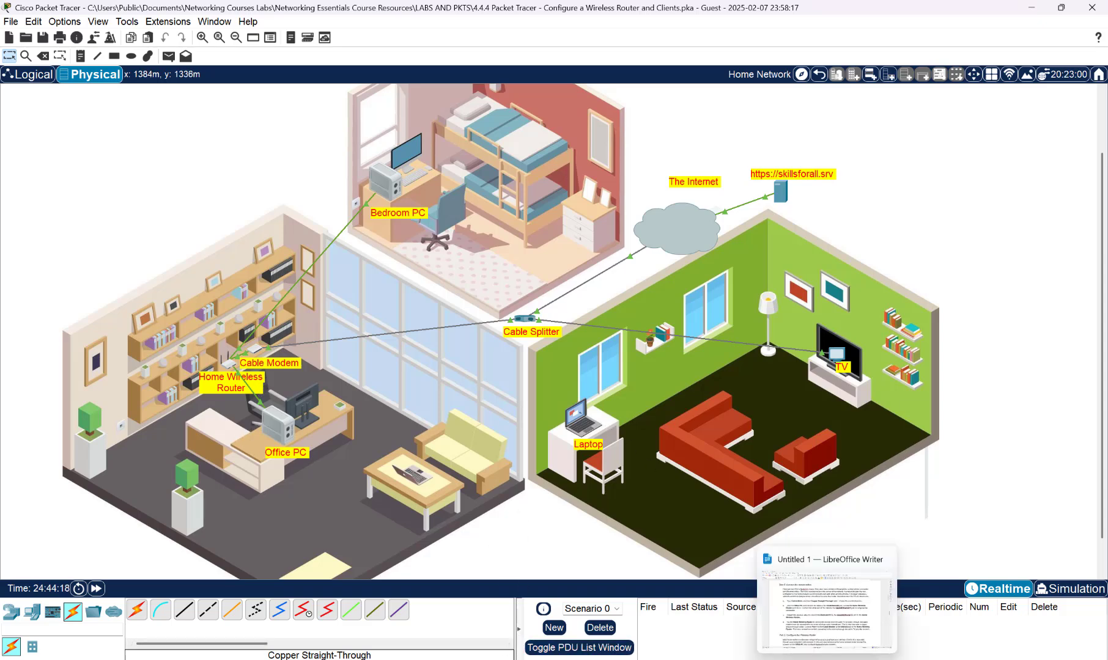
{"action": "left_click", "coordinate": [827, 612]}
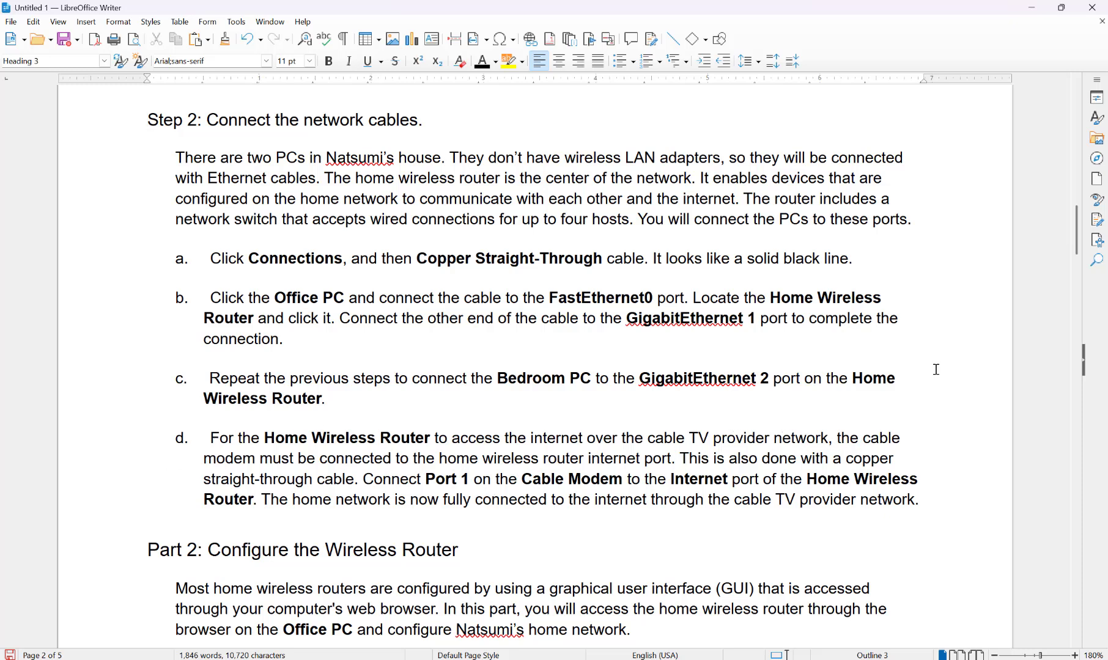
{"action": "left_click_drag", "start_coordinate": [1075, 215], "coordinate": [1071, 254]}
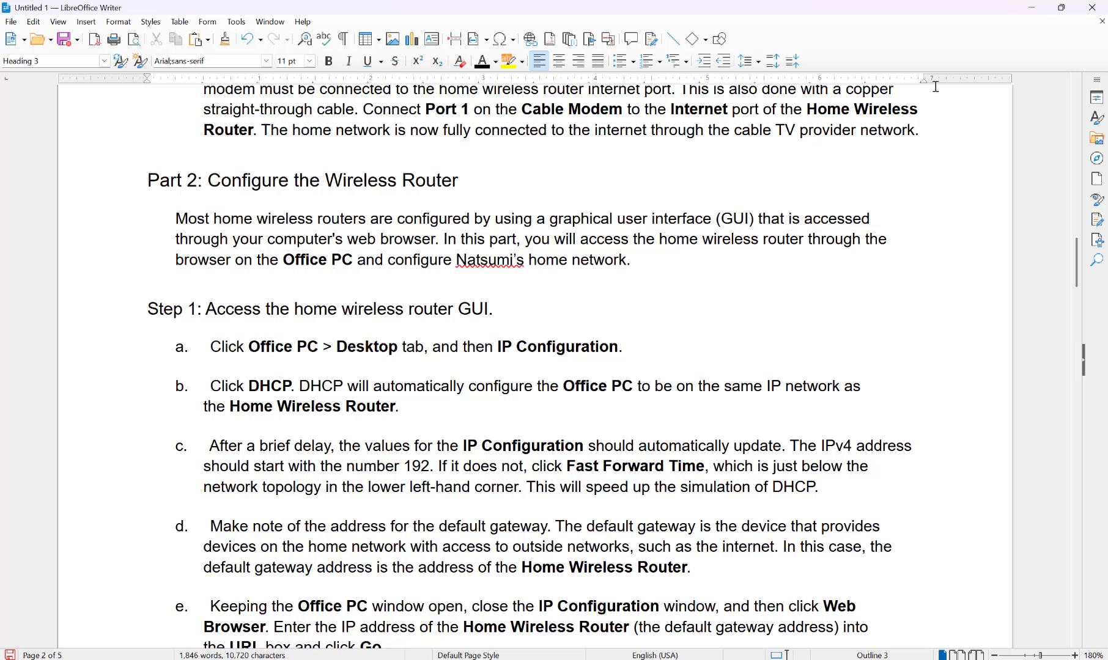
- Switch the Office PC's IP Configuration to DHCP, getting 192.168.0.2 with gateway 192.168.0.1
{"action": "left_click", "coordinate": [1040, 8]}
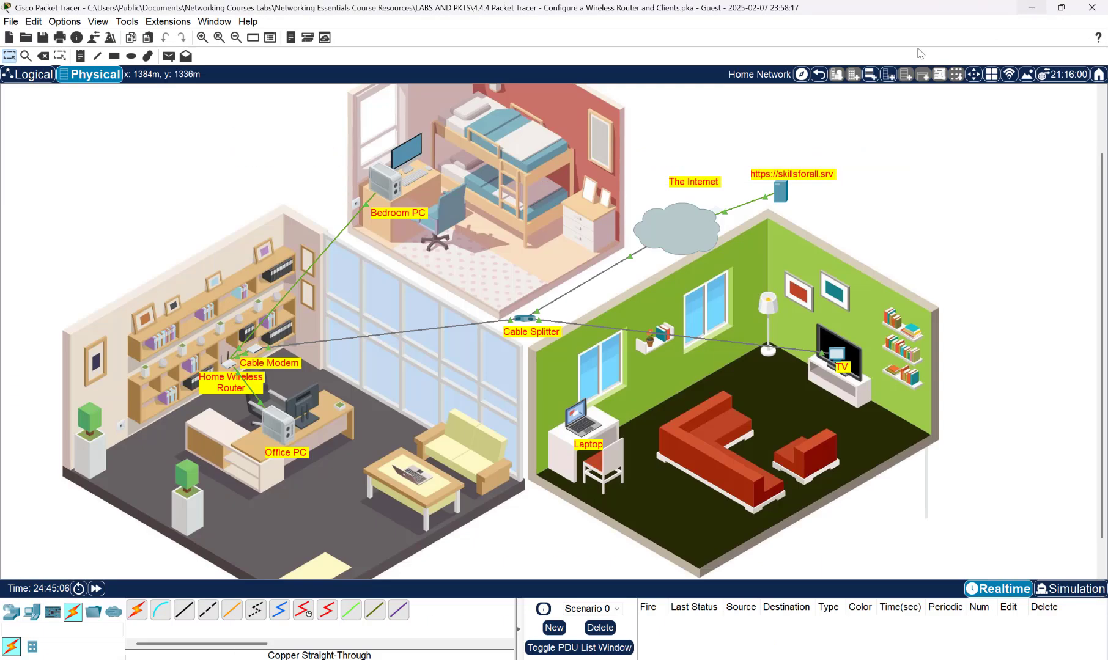
{"action": "left_click", "coordinate": [280, 428]}
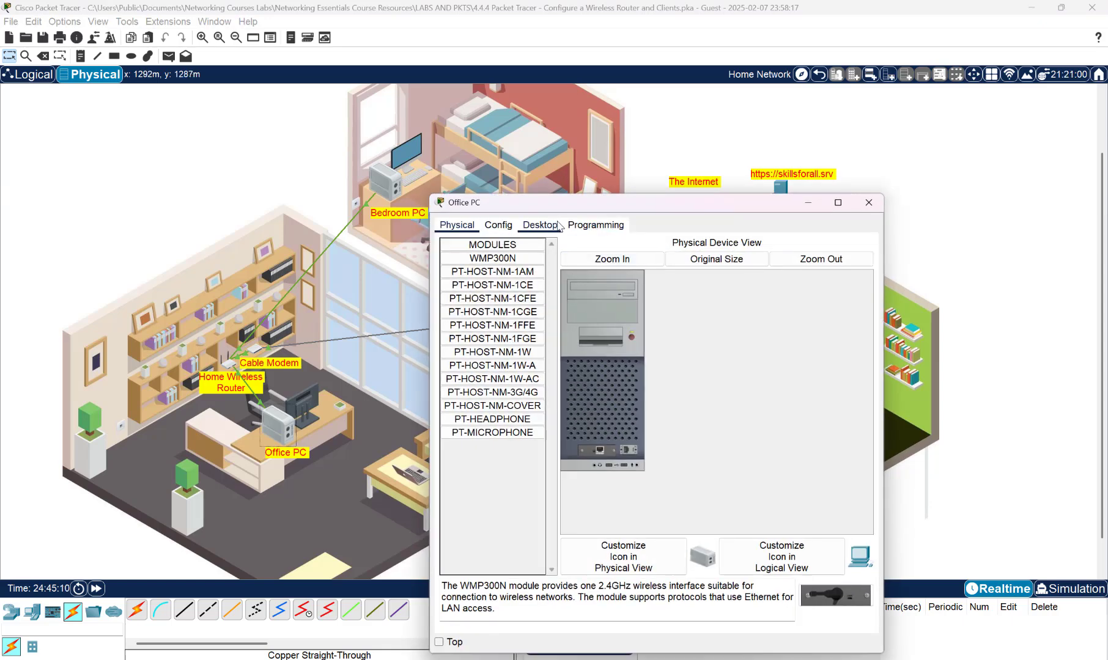
{"action": "left_click", "coordinate": [558, 225]}
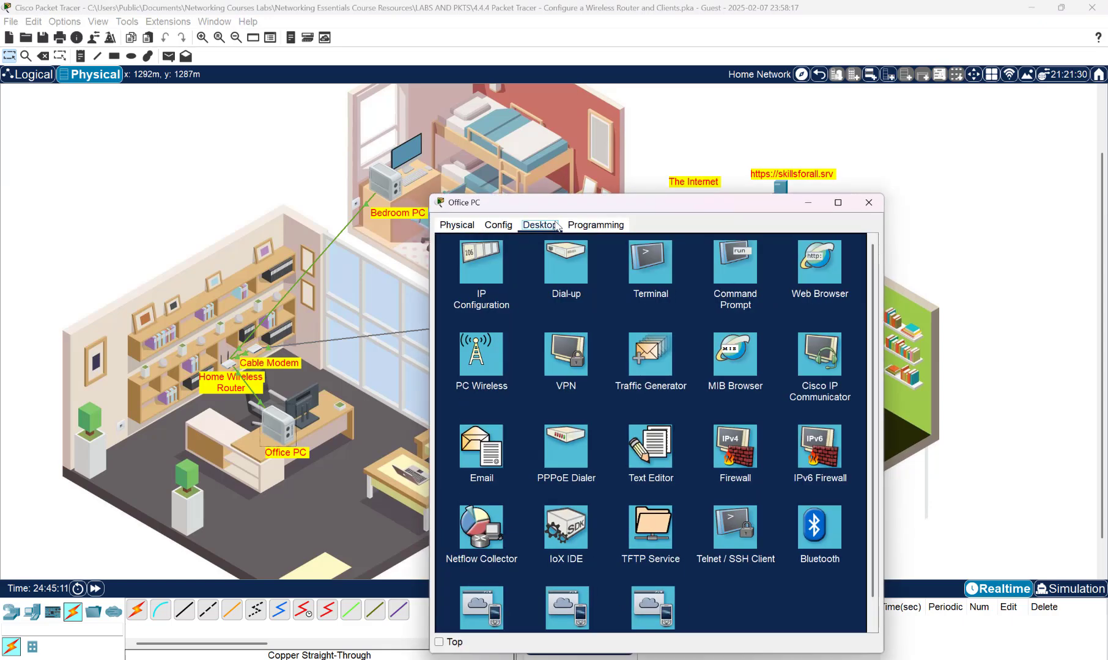
{"action": "left_click", "coordinate": [478, 279]}
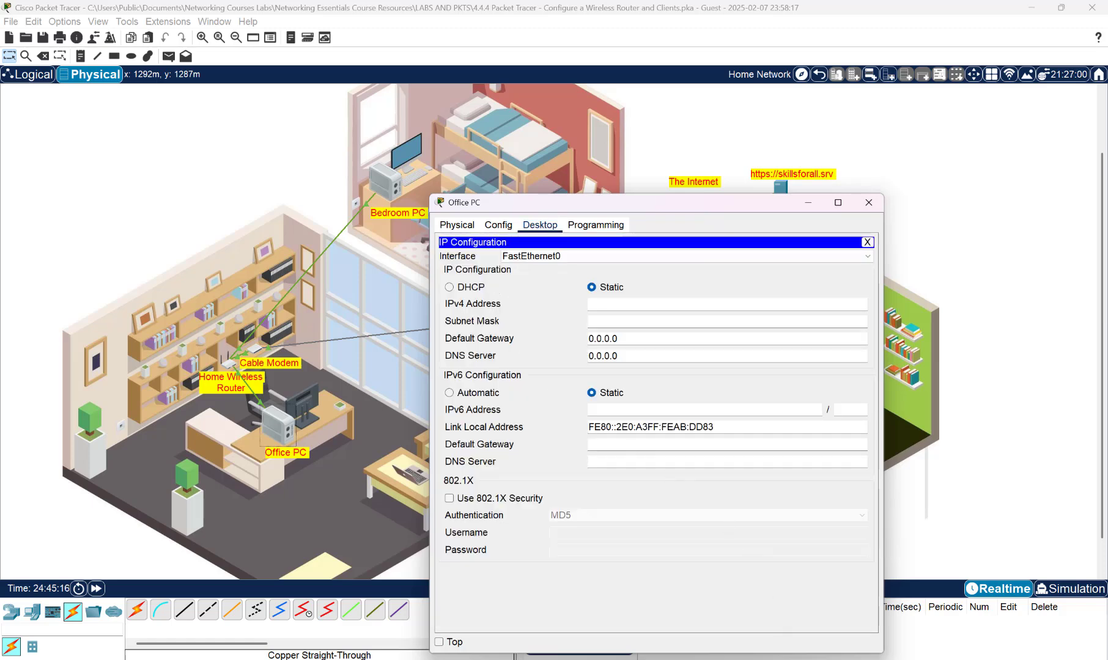
{"action": "key", "text": "alt+Tab"}
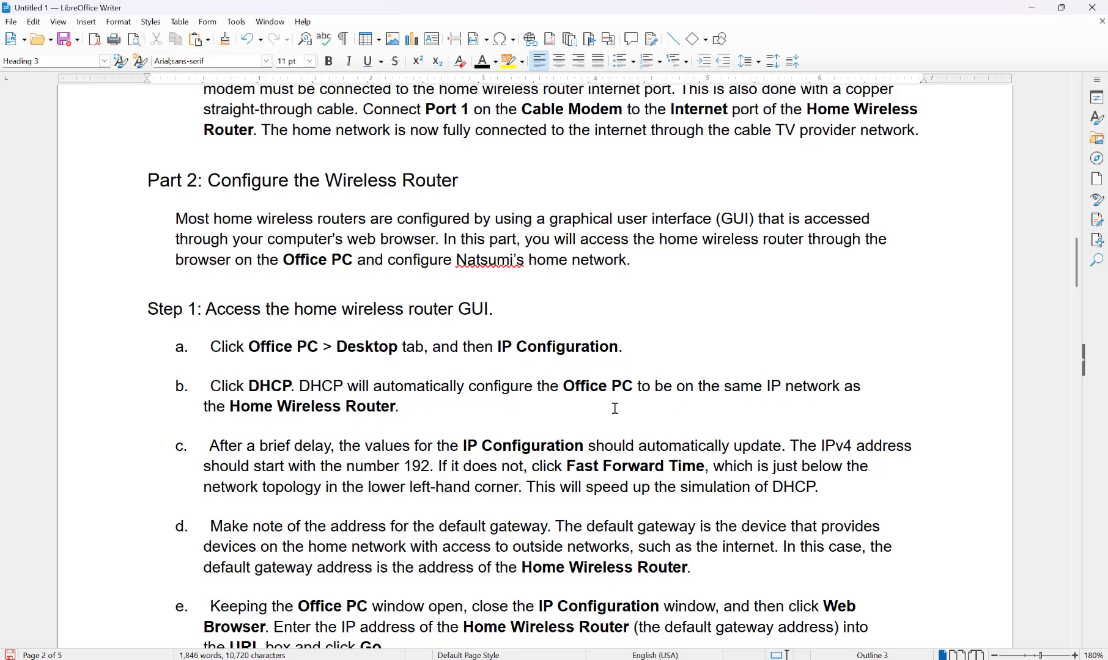
{"action": "key", "text": "alt+Tab"}
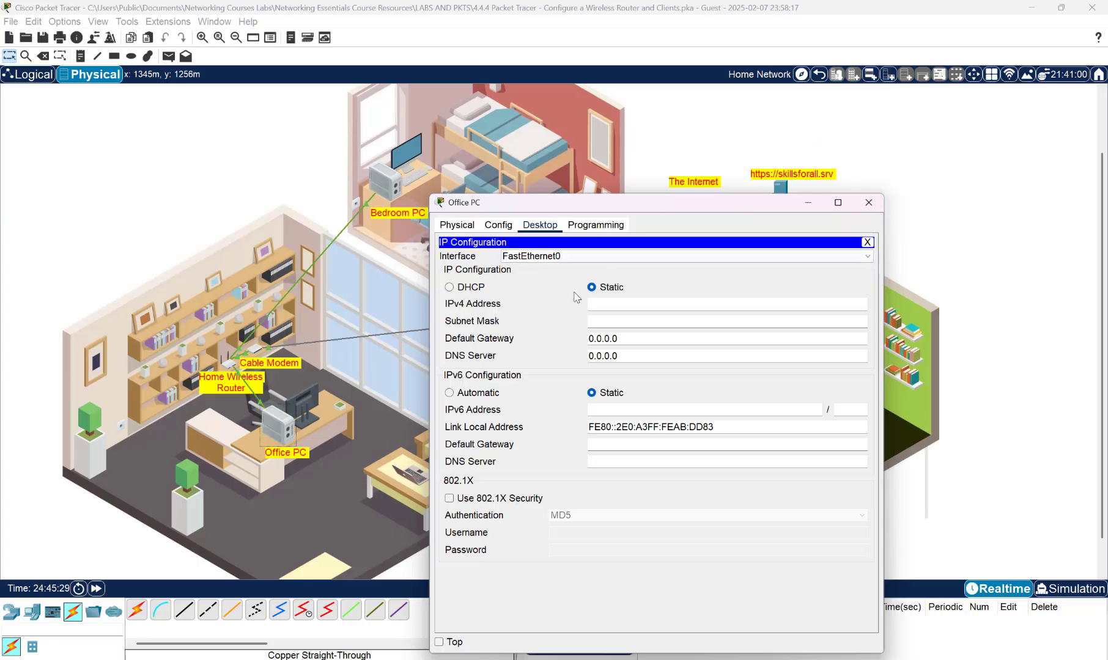
{"action": "left_click", "coordinate": [450, 287]}
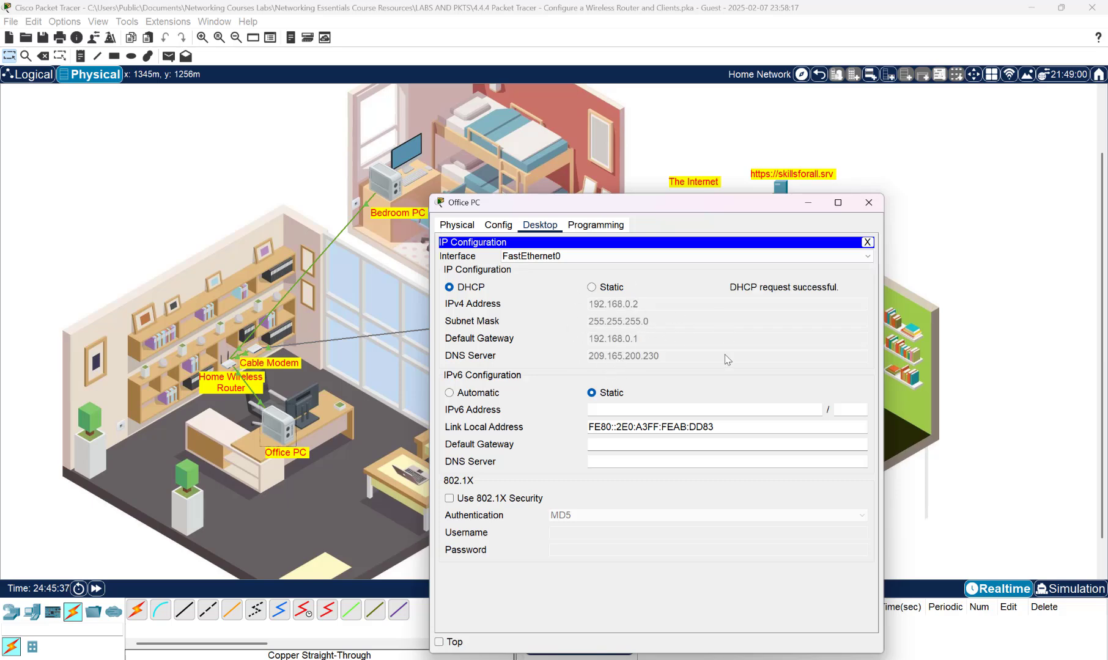
{"action": "key", "text": "alt+Tab"}
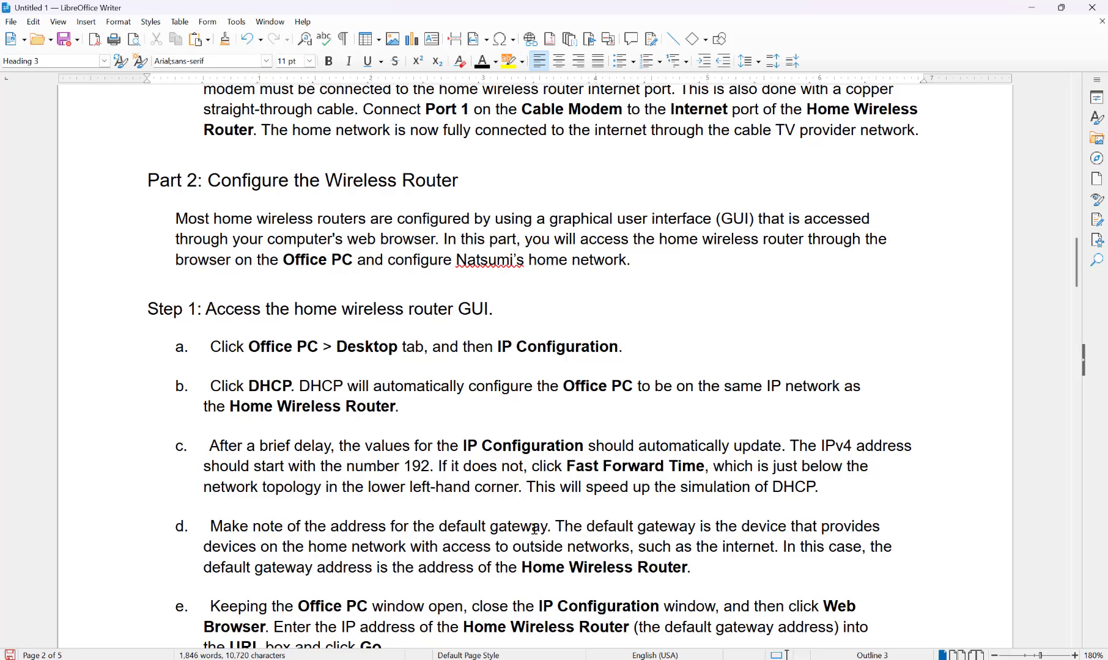
- Scroll to Step 1 item f, then minimize the lab document
{"action": "scroll", "coordinate": [534, 529], "scroll_direction": "down", "scroll_amount": 3}
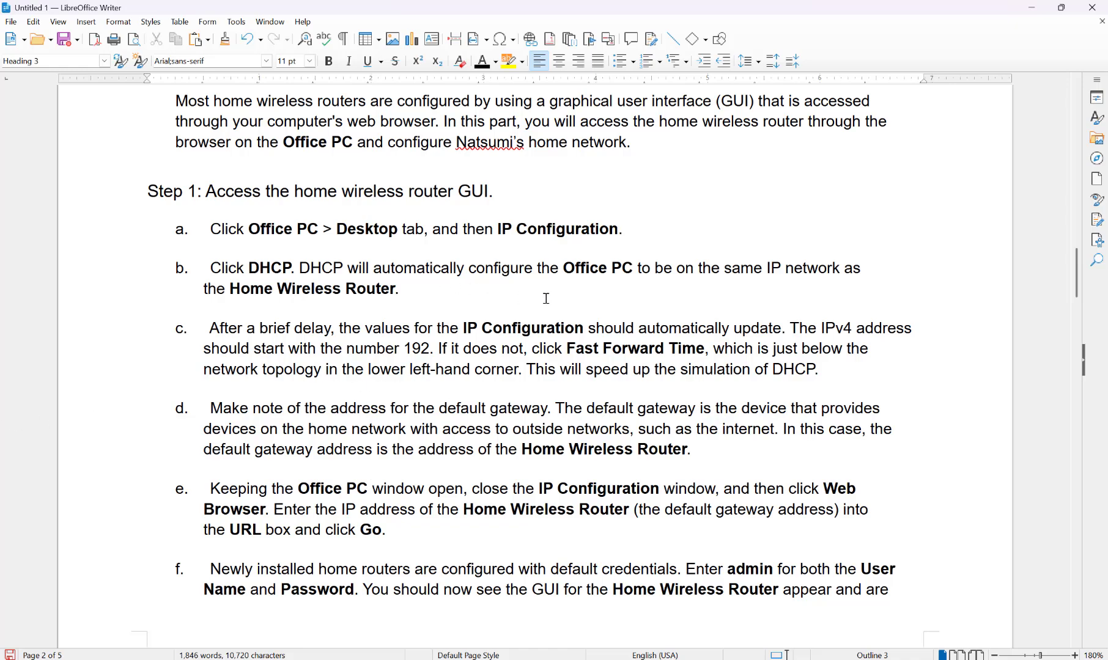
{"action": "left_click", "coordinate": [1032, 7]}
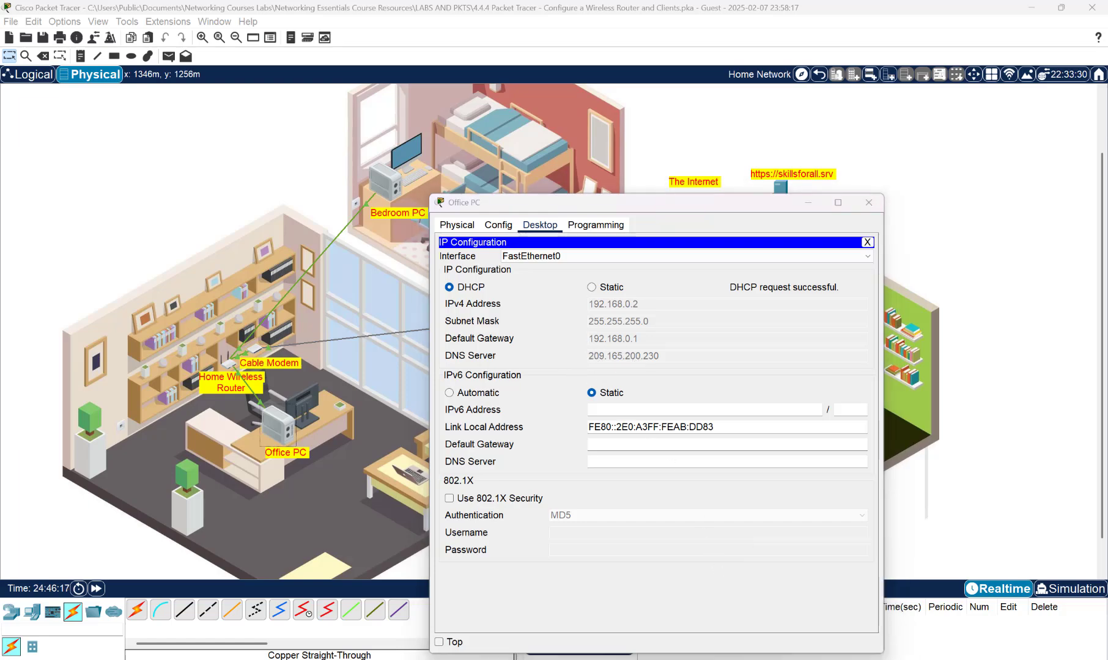
- Check the lab instructions, then close the Office PC's IP Configuration panel
{"action": "key", "text": "alt+Tab"}
{"action": "scroll", "coordinate": [219, 406], "scroll_direction": "down", "scroll_amount": 3}
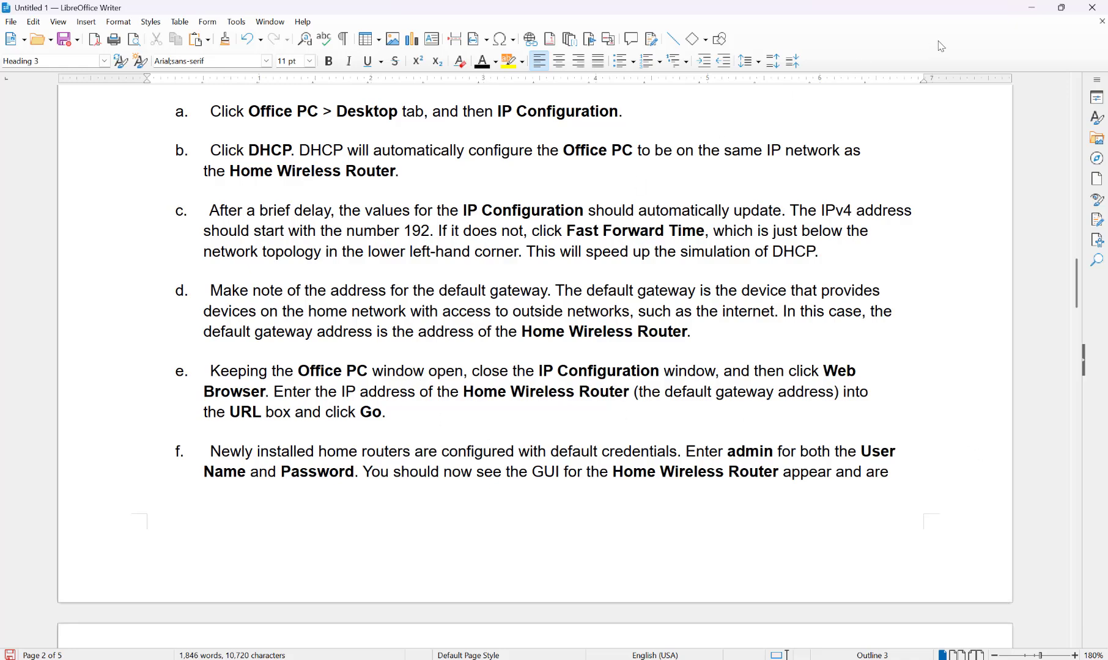
{"action": "left_click", "coordinate": [1032, 7]}
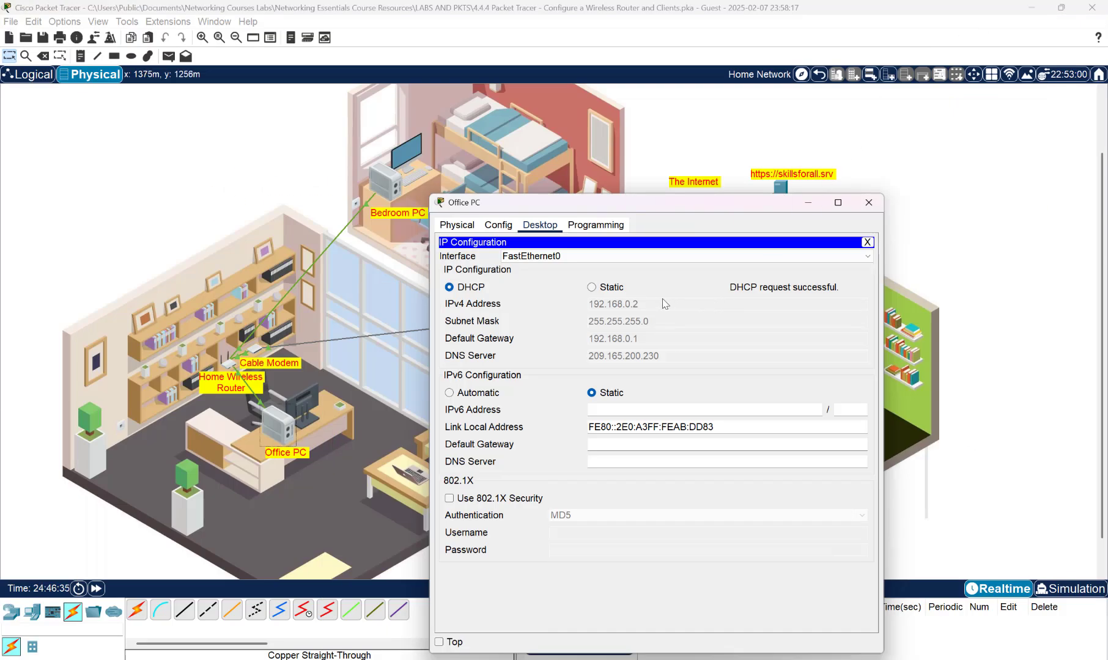
{"action": "left_click", "coordinate": [867, 243]}
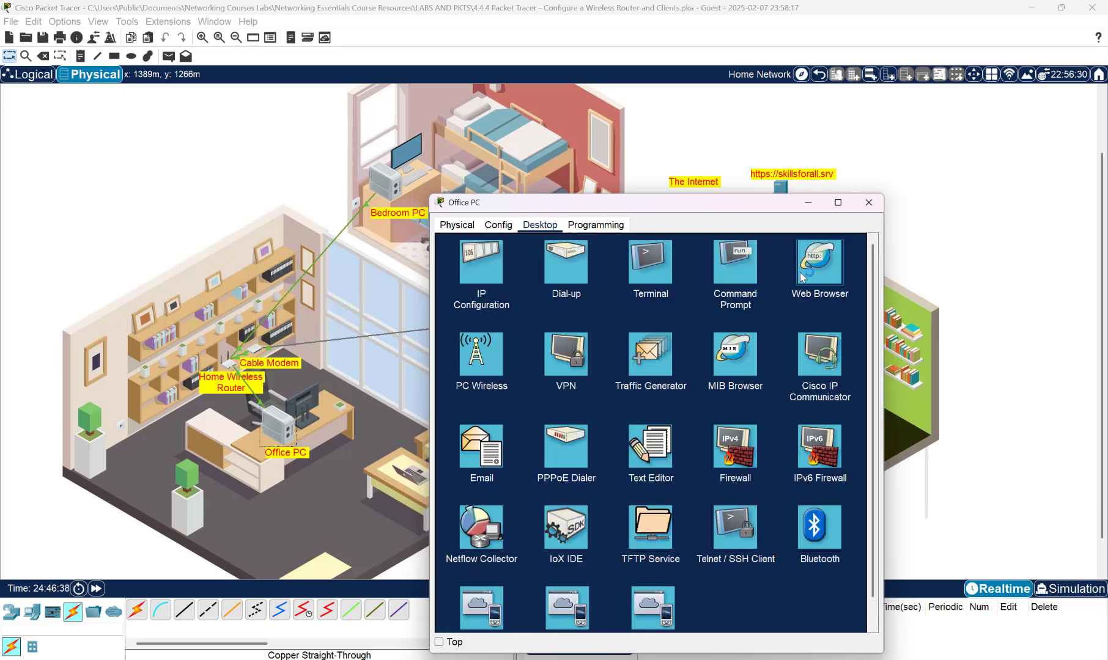
- Load the router page at 192.168.0.1 in the Office PC's web browser
{"action": "left_click", "coordinate": [822, 269]}
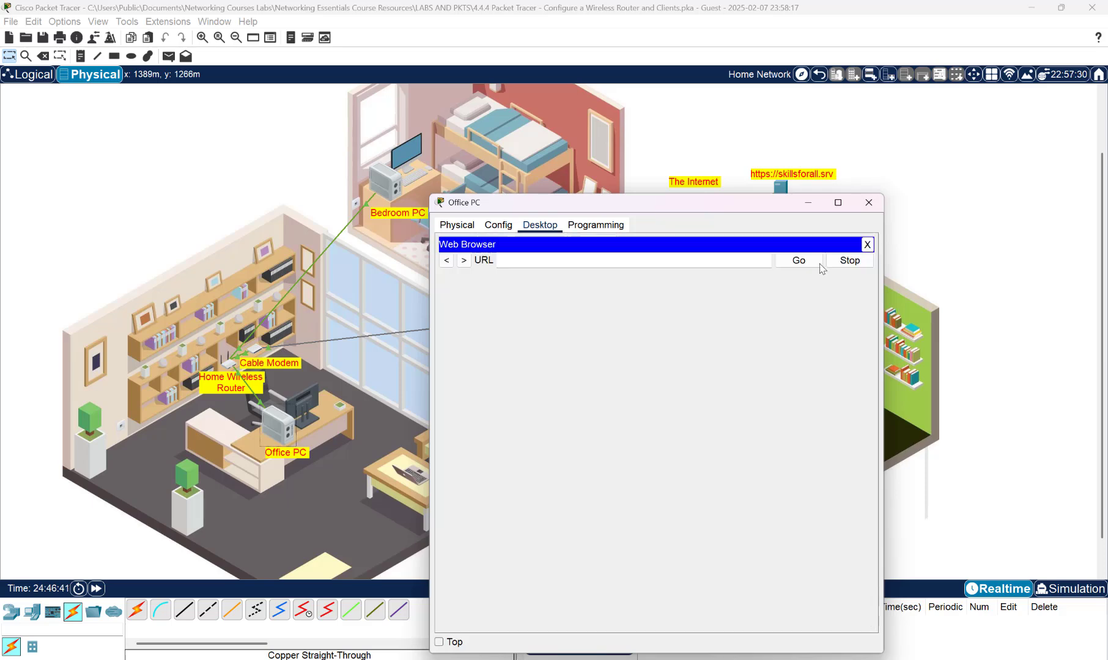
{"action": "left_click", "coordinate": [553, 261]}
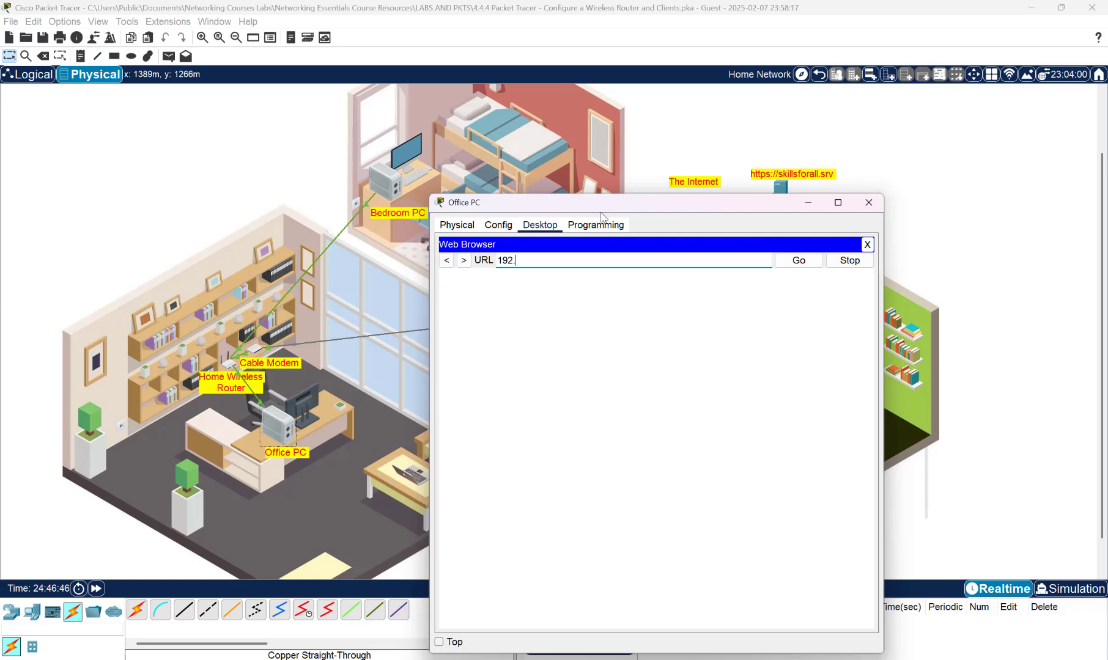
{"action": "type", "text": "192.168.0.1"}
{"action": "left_click", "coordinate": [785, 264]}
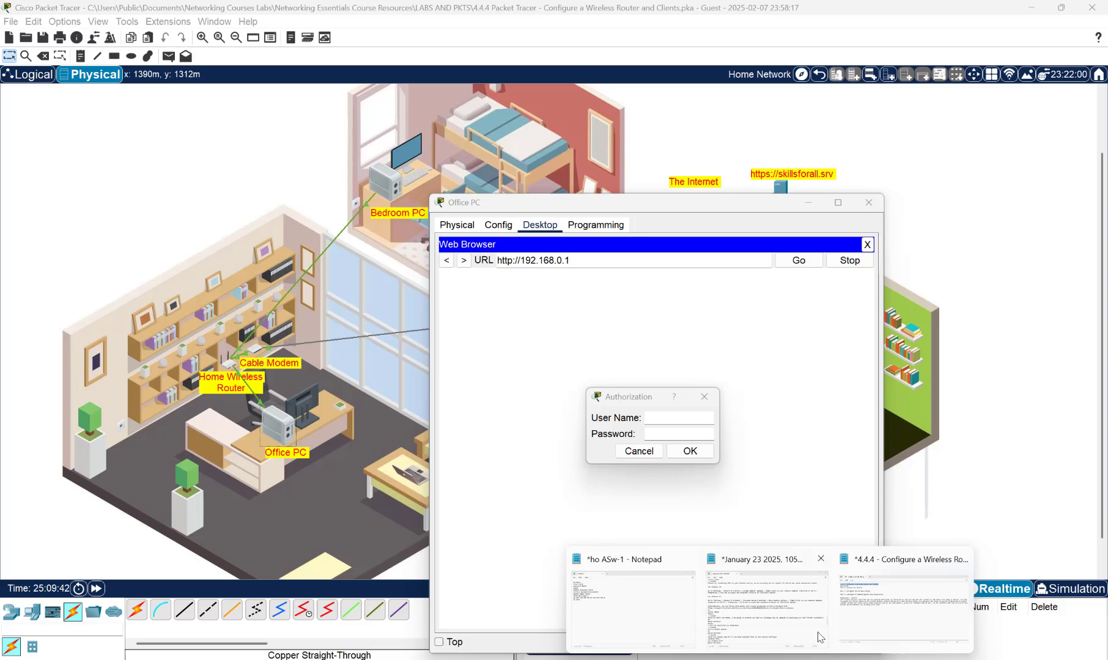
- Copy the default router credential from step f of the lab instructions in Writer
{"action": "key", "text": "alt+Tab"}
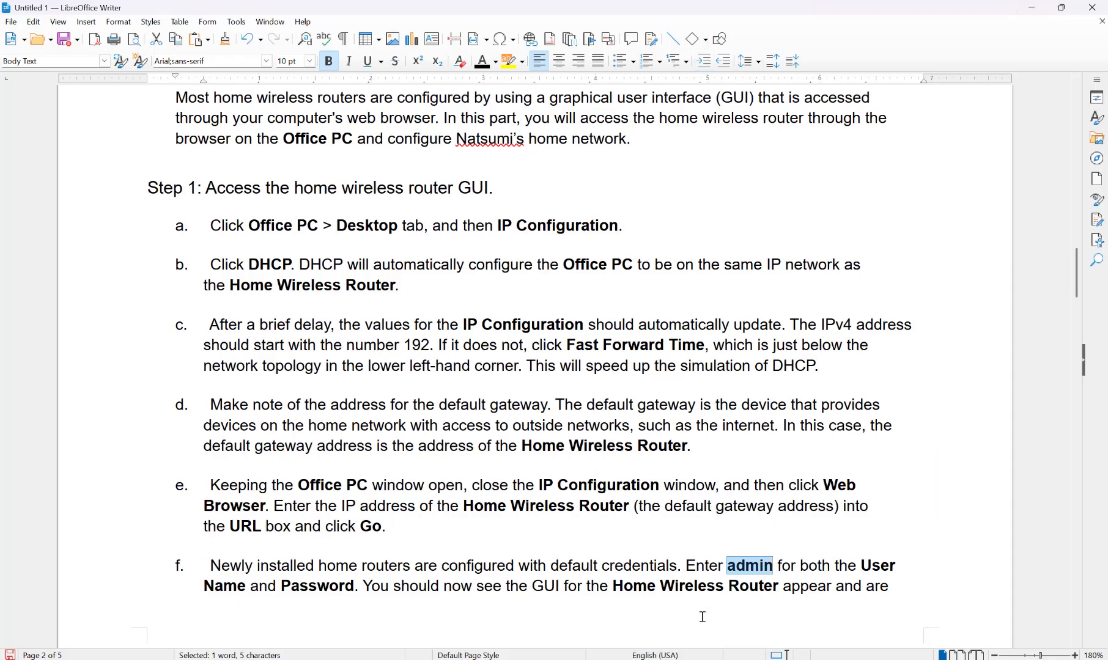
{"action": "left_click_drag", "start_coordinate": [726, 564], "coordinate": [773, 565]}
{"action": "key", "text": "ctrl+c"}
{"action": "right_click", "coordinate": [767, 571]}
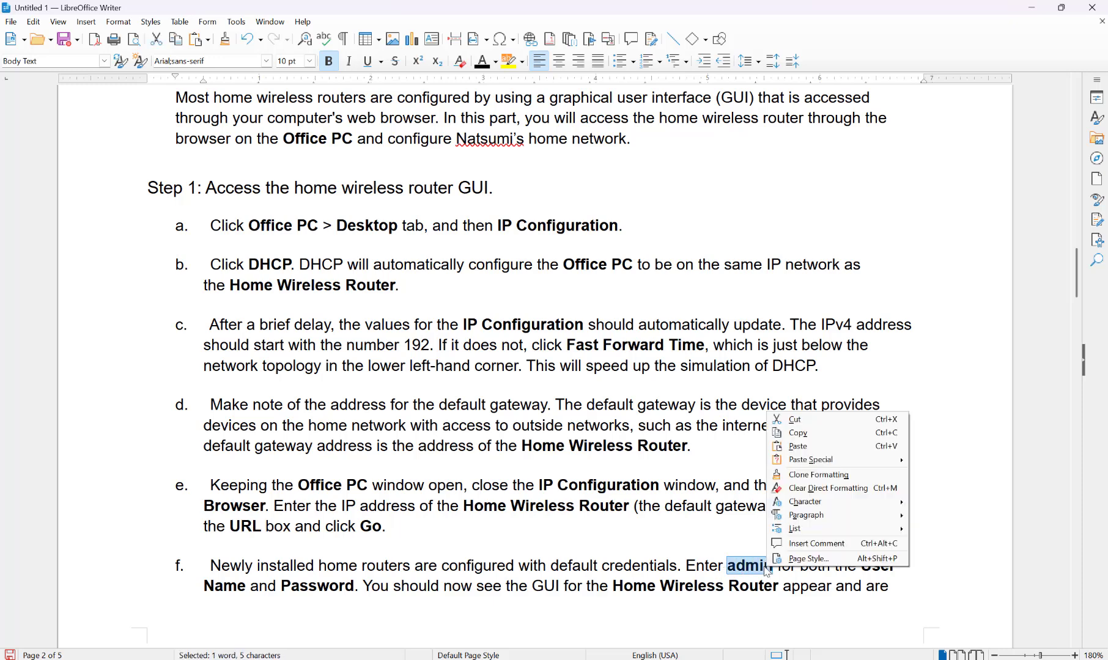
{"action": "left_click", "coordinate": [797, 432]}
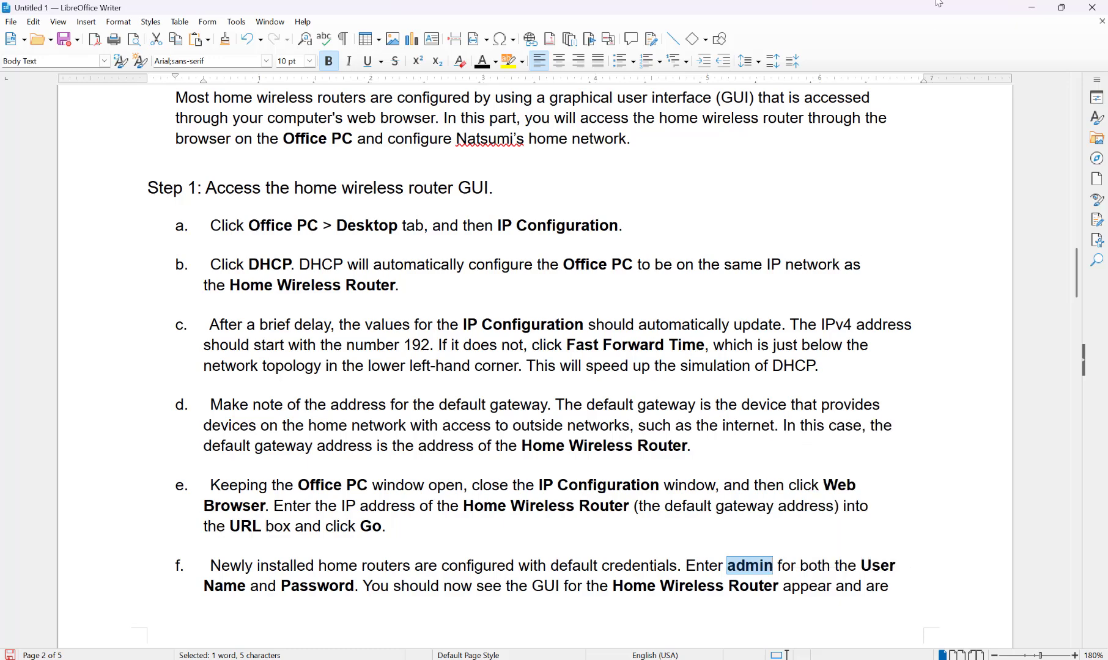
{"action": "left_click", "coordinate": [1031, 7]}
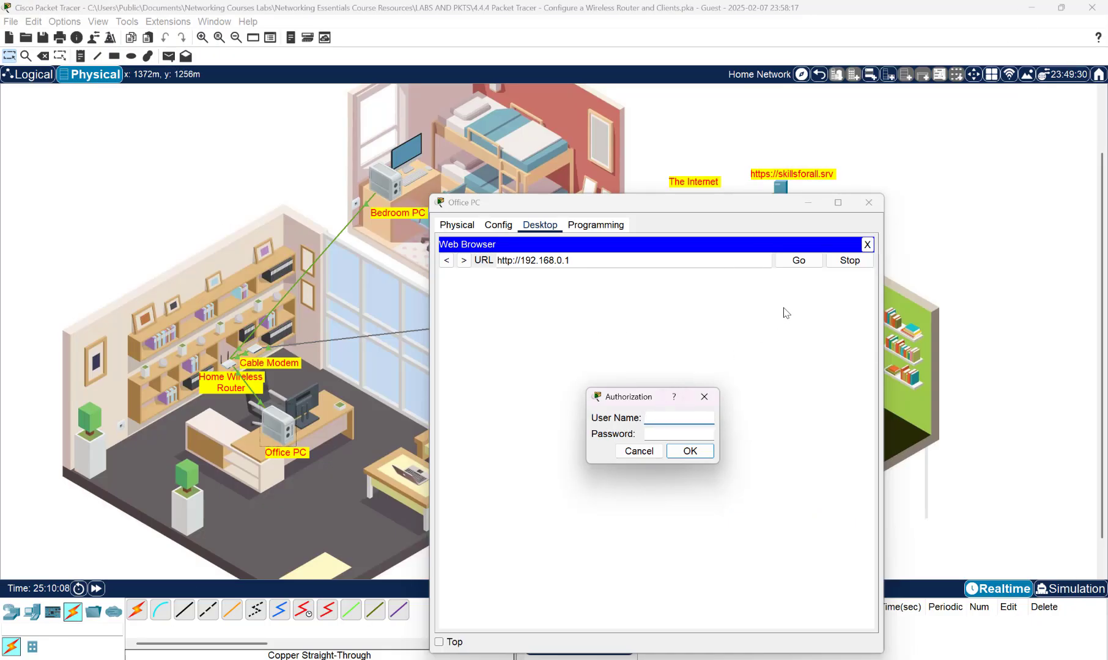
- Log in to the router with the copied default user name and password, then maximize the Office PC window
{"action": "key", "text": "ctrl+v"}
{"action": "left_click", "coordinate": [671, 435]}
{"action": "right_click", "coordinate": [672, 434]}
{"action": "left_click", "coordinate": [702, 499]}
{"action": "left_click", "coordinate": [694, 456]}
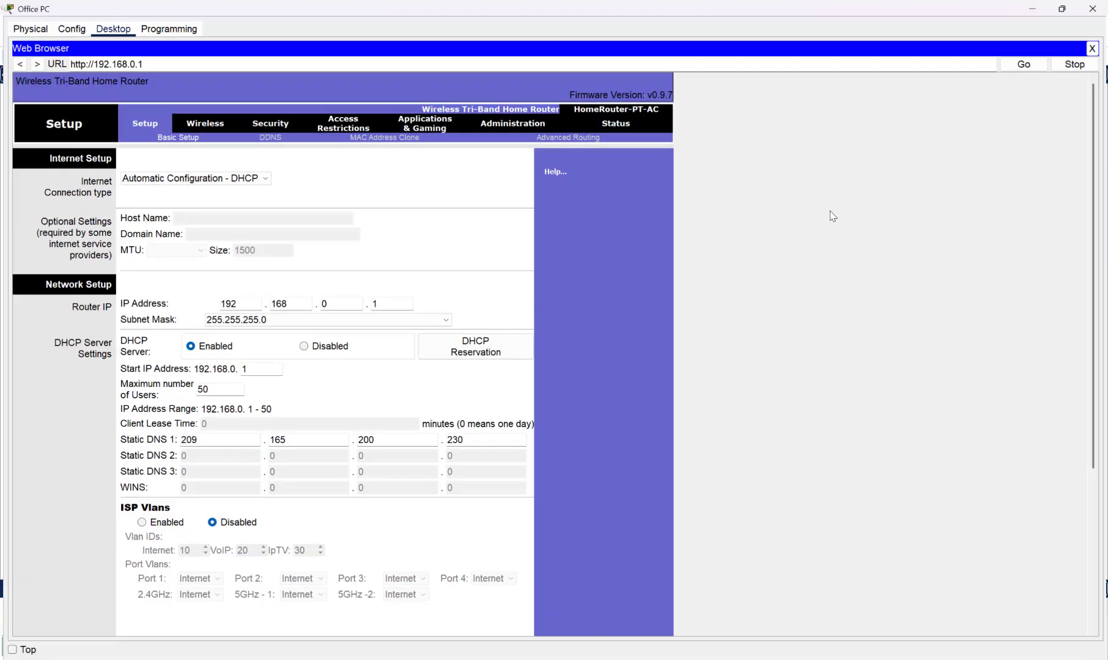
{"action": "left_click", "coordinate": [838, 202]}
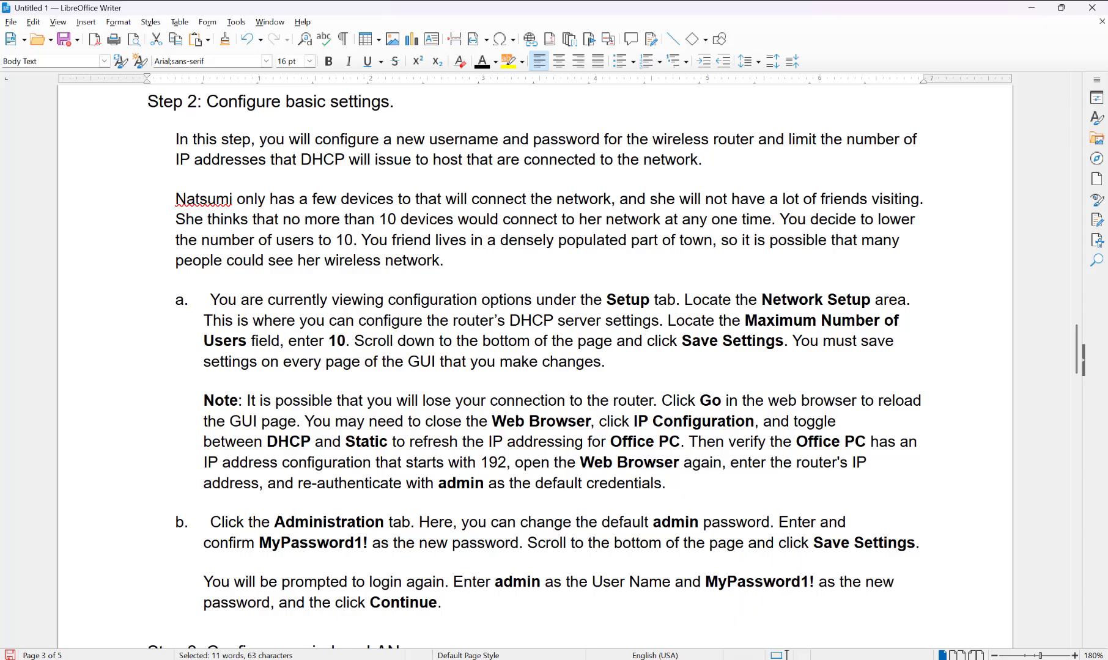
- Change the router's DHCP Maximum number of Users value from 50 to 10
{"action": "key", "text": "alt+Tab"}
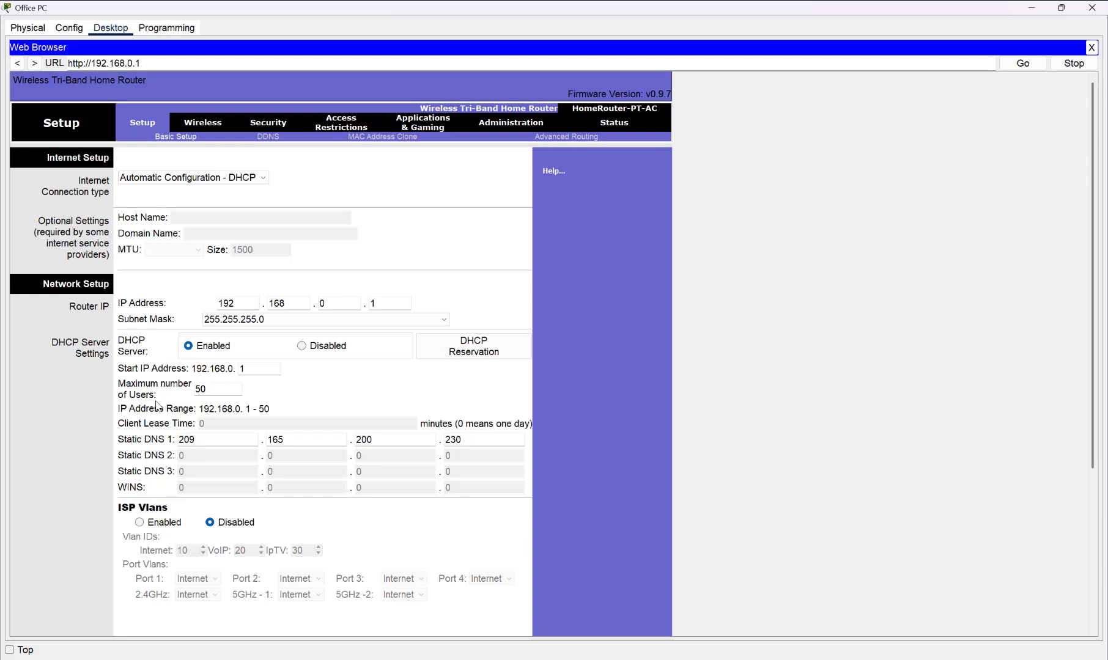
{"action": "left_click", "coordinate": [214, 390]}
{"action": "key", "text": "BackSpace"}
{"action": "key", "text": "BackSpace"}
{"action": "type", "text": "10"}
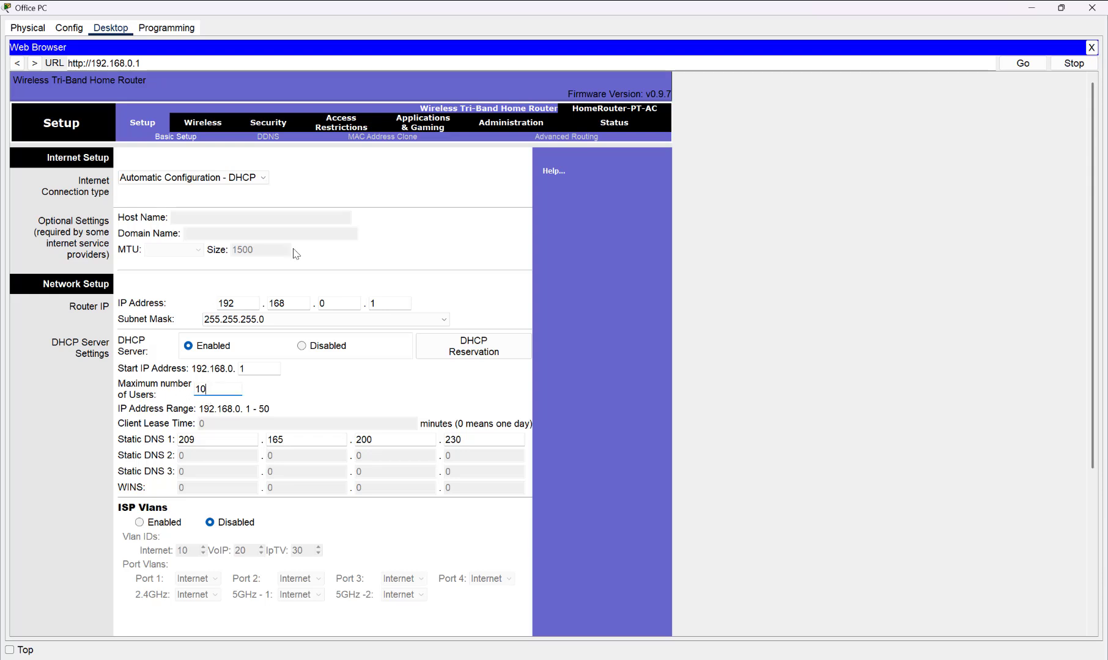